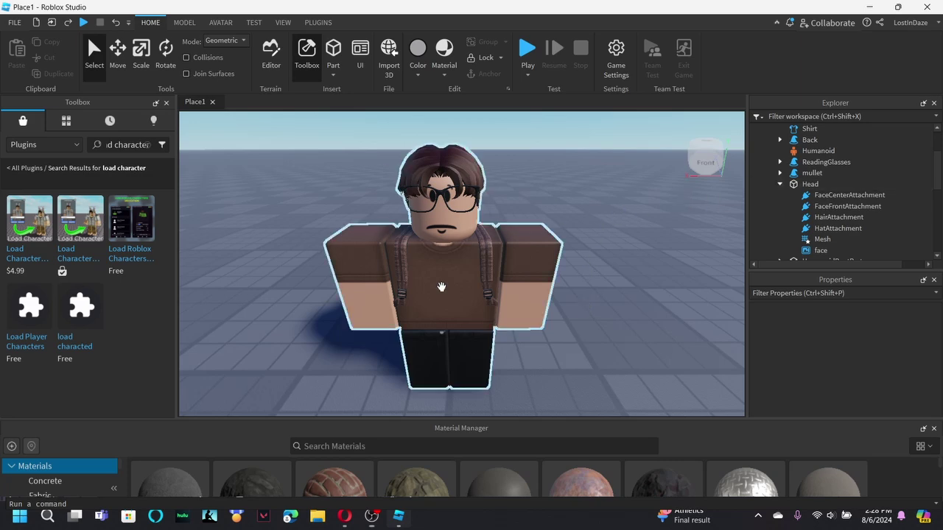
- Start exporting the whole character model from the Workspace and browse to the Desktop > GFX > acces folder
scroll(775, 177, up, 3)
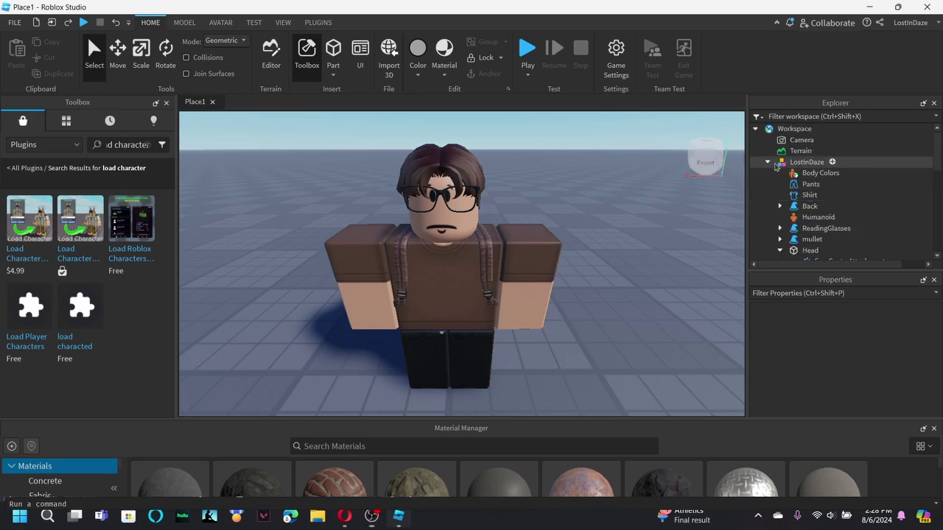
click(767, 162)
click(769, 162)
click(857, 168)
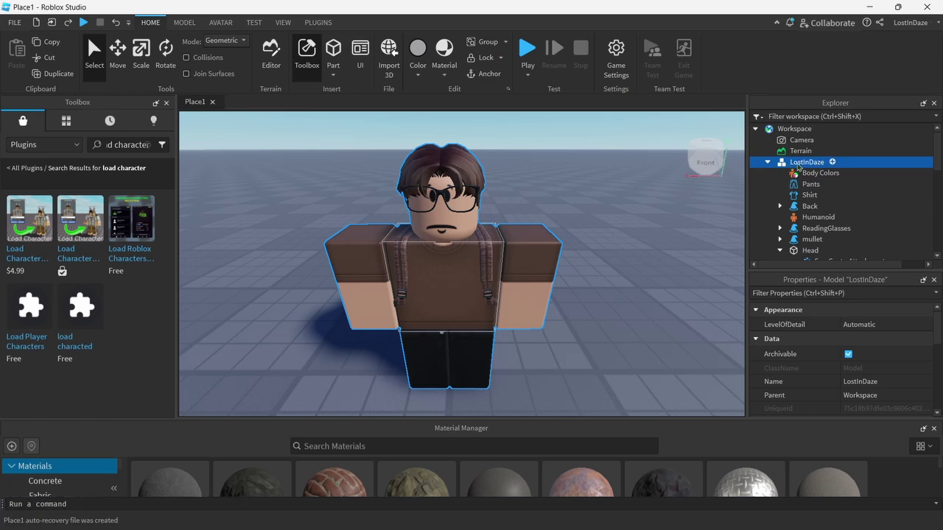
right_click(857, 165)
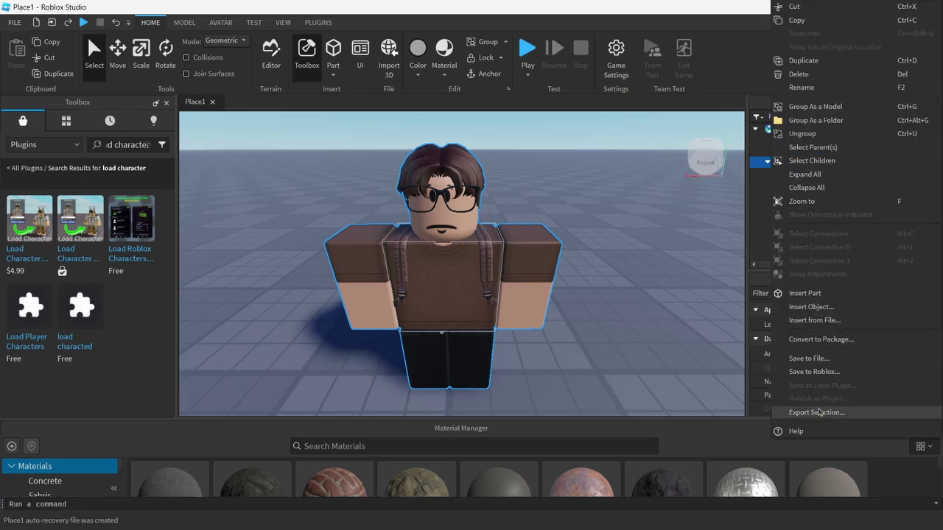
click(817, 412)
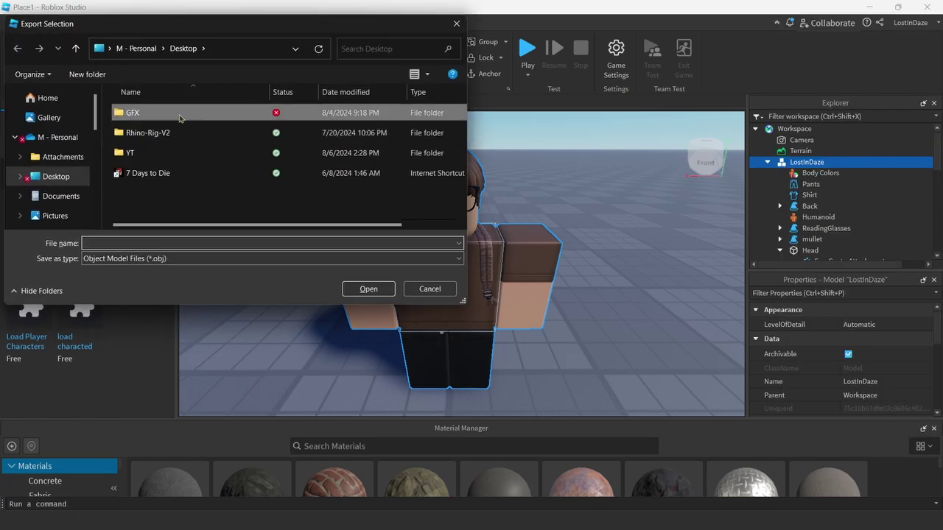
double_click(169, 114)
double_click(171, 114)
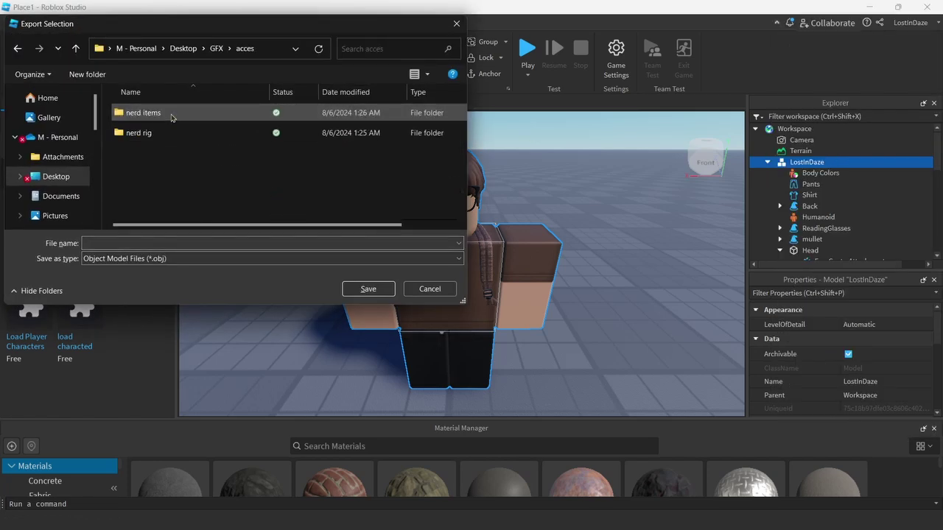
- Create a new folder named "tut rig" inside the acces folder
right_click(149, 171)
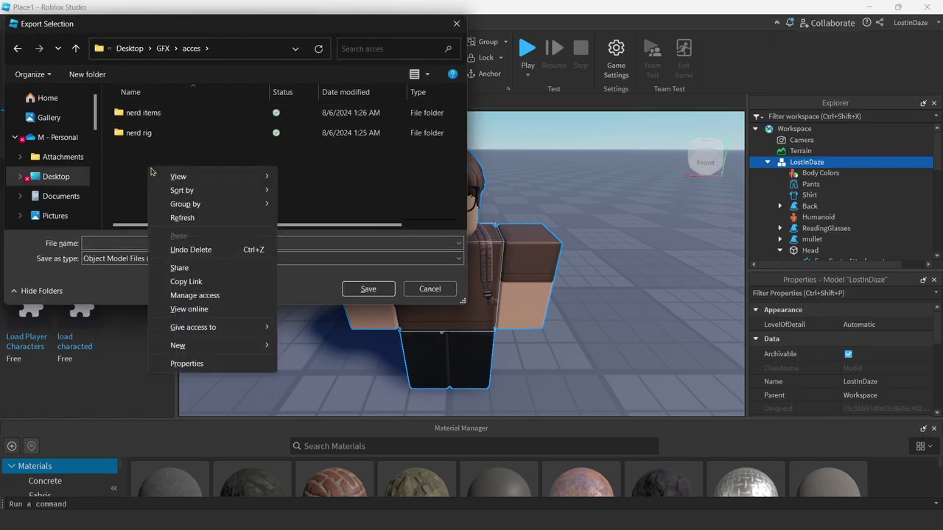
mouse_move(196, 350)
click(298, 340)
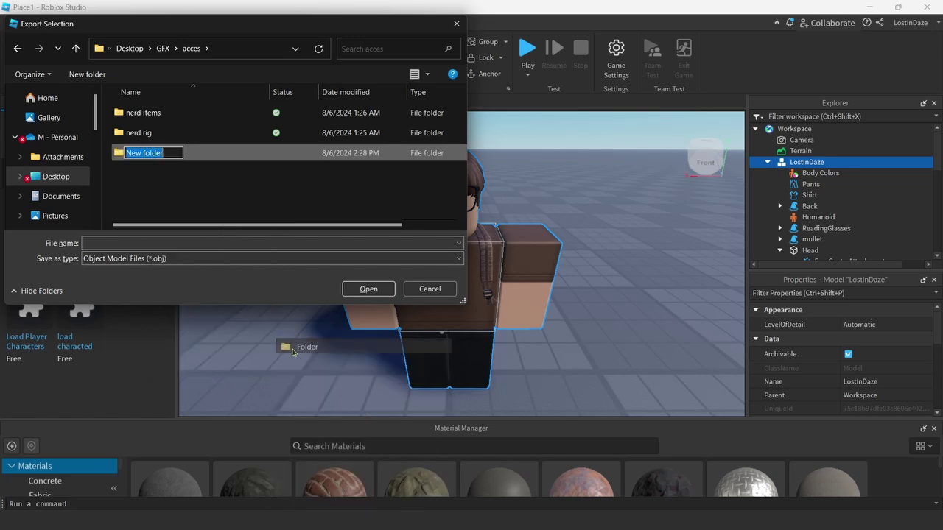
key(BackSpace)
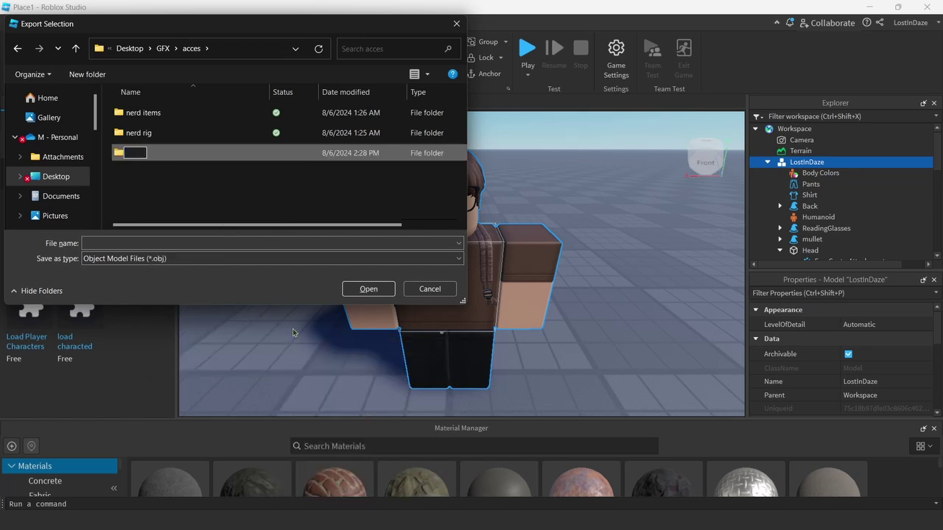
text(tut rig)
click(185, 188)
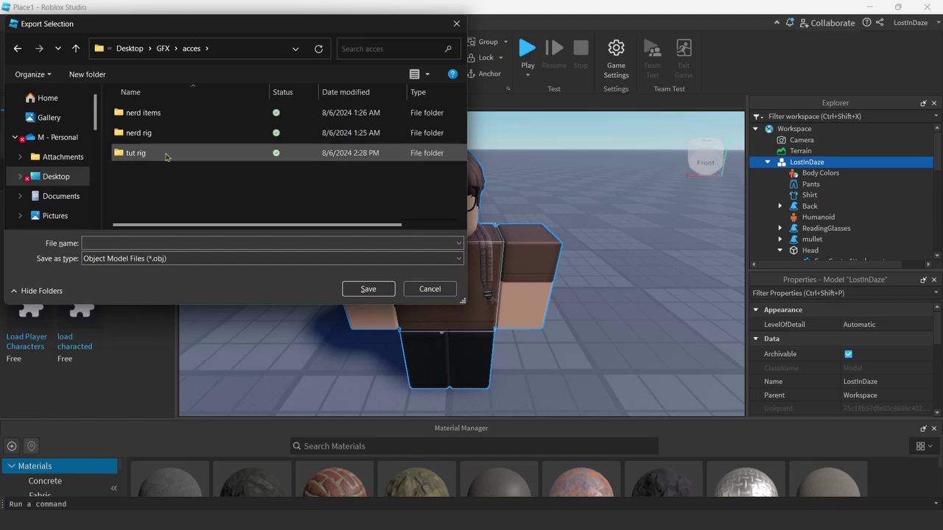
- Save the character export as an OBJ file named "rig" inside the tut rig folder
double_click(166, 153)
click(157, 244)
text(rig)
click(368, 289)
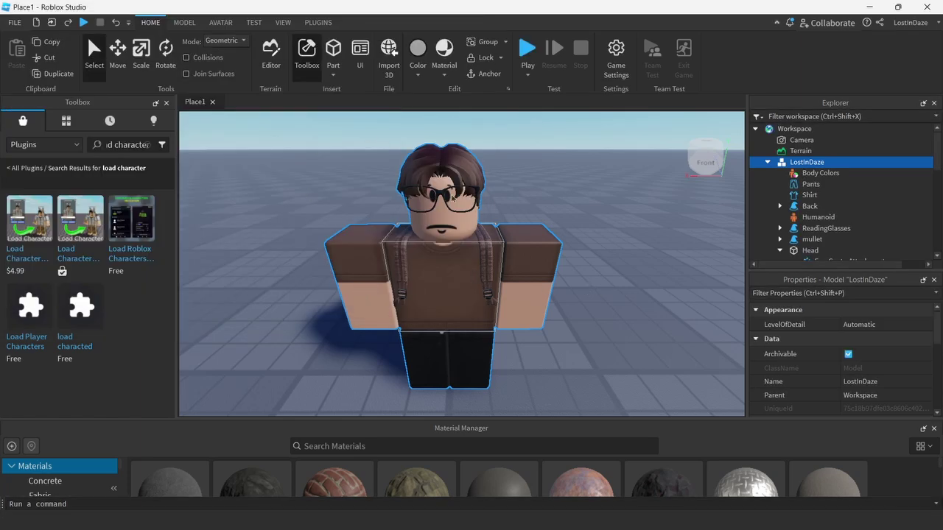
- Select the character's Back, ReadingGlasses and mullet accessories together and start exporting the selection
click(851, 209)
mouse_move(937, 140)
mouse_down()
mouse_move(937, 159)
mouse_move(937, 147)
mouse_up()
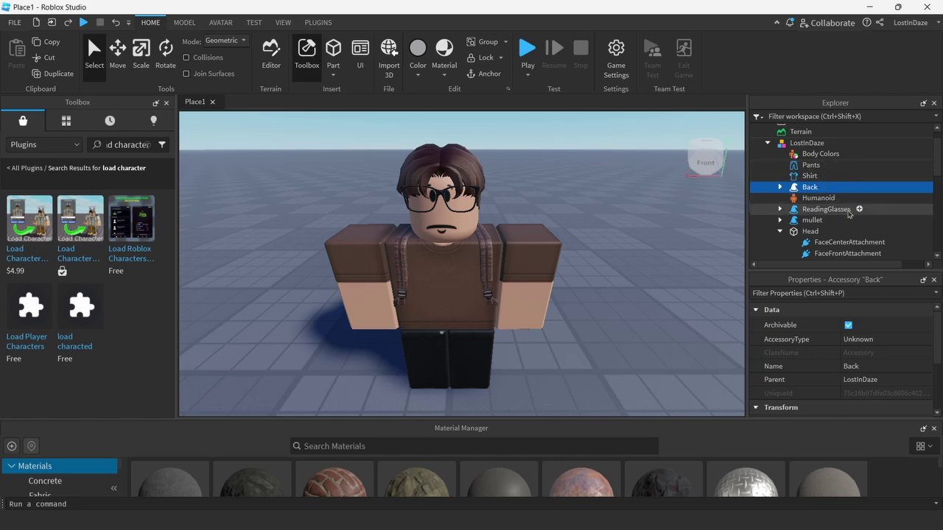
ctrl+click(854, 210)
ctrl+click(838, 220)
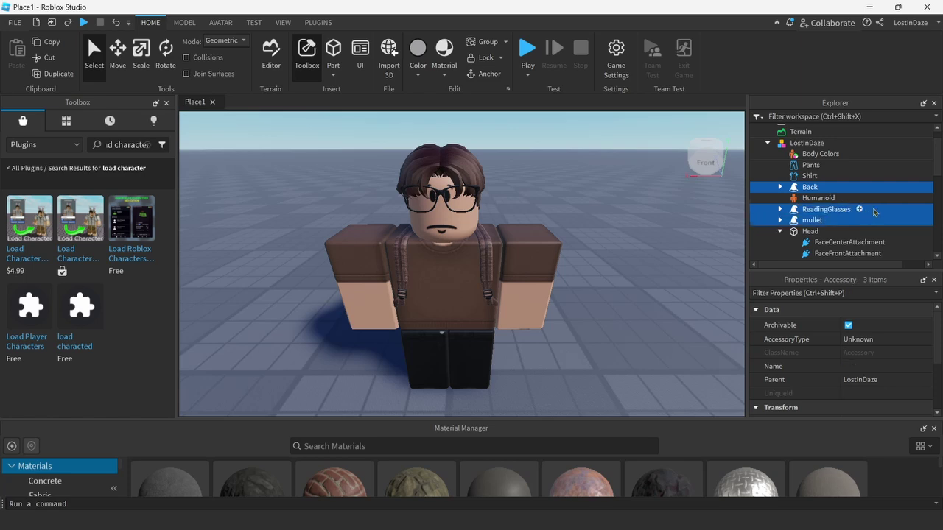
right_click(875, 212)
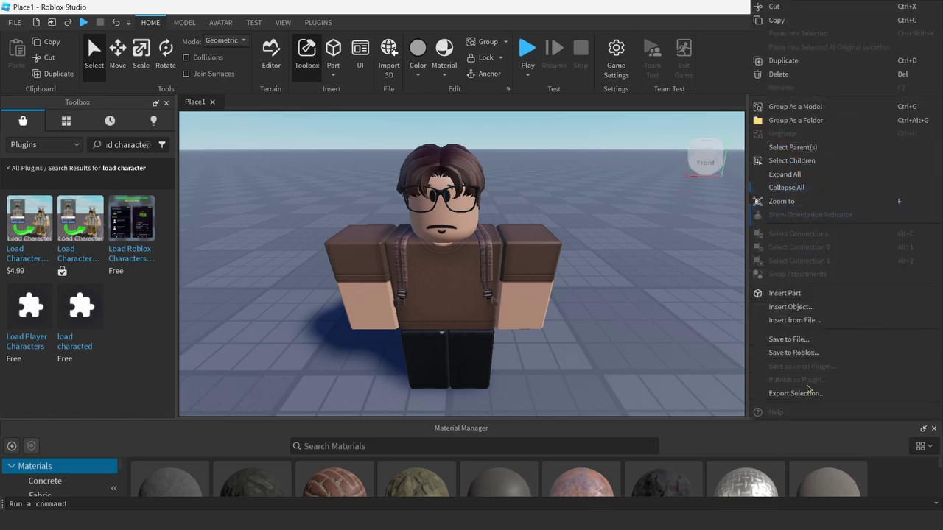
click(803, 390)
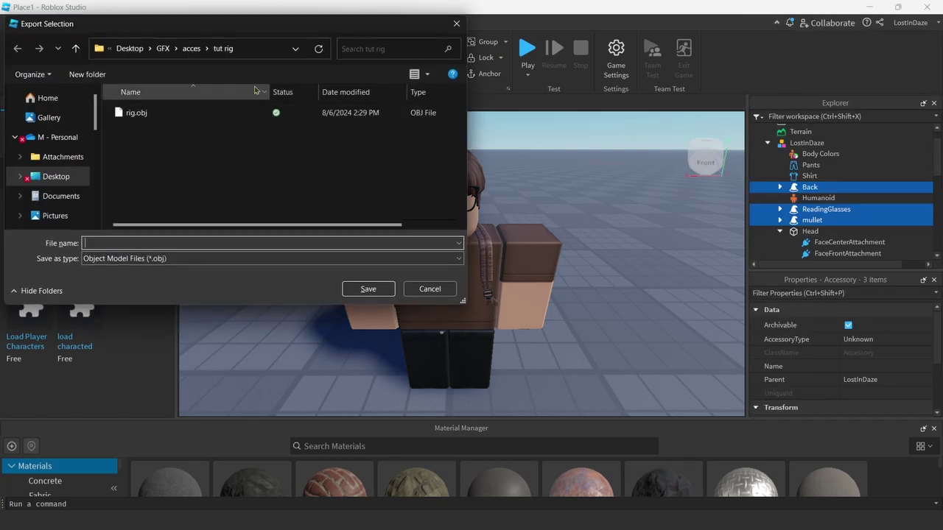
- Go up to the acces folder and create a new folder named "items" there
click(193, 52)
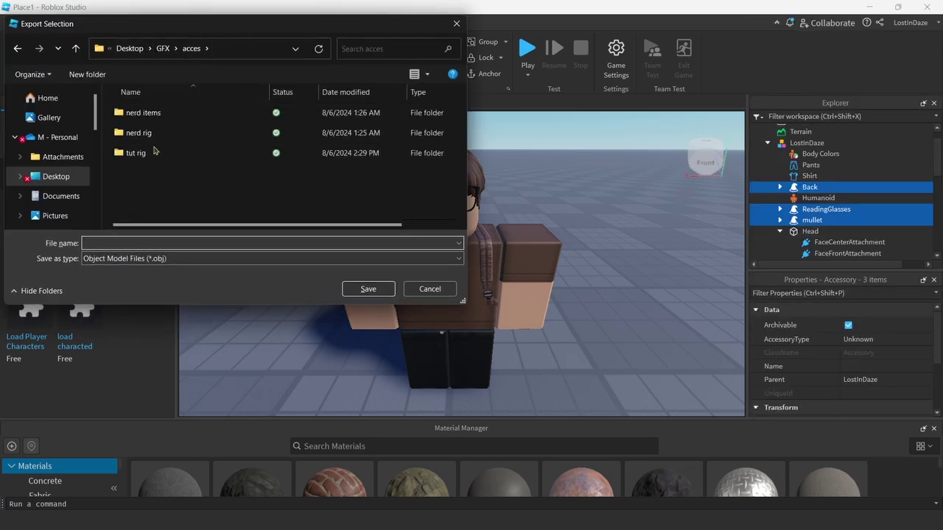
right_click(145, 177)
mouse_move(189, 389)
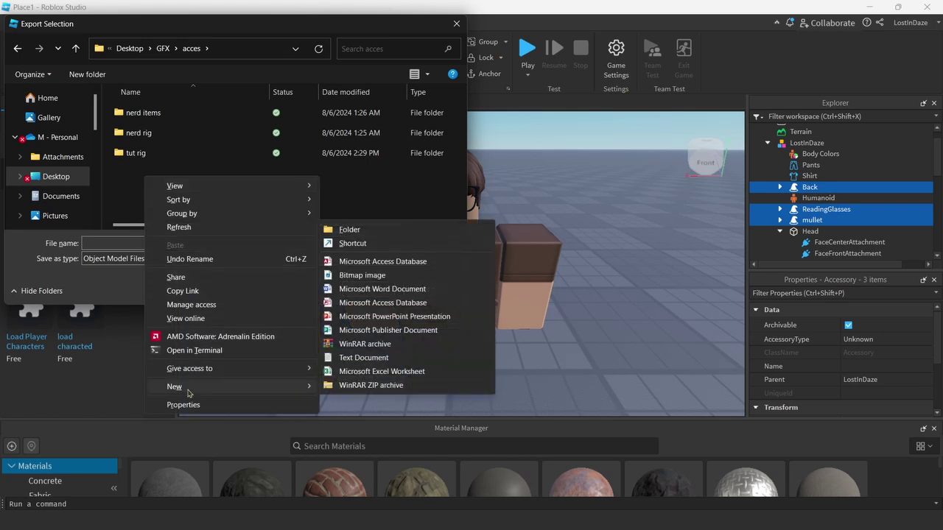
click(351, 230)
key(BackSpace)
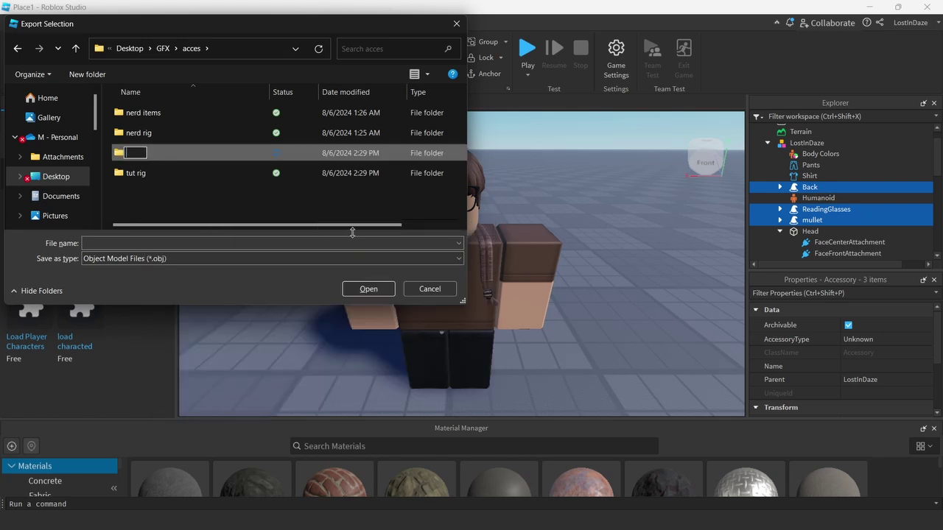
text(items)
click(175, 153)
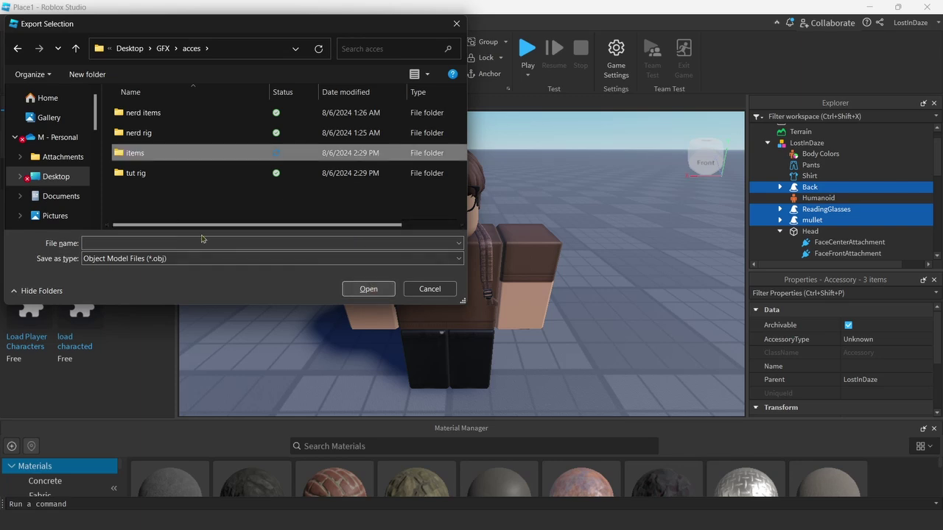
- Save the accessories export as an OBJ file named "items" inside the items folder
double_click(174, 153)
click(167, 243)
text(iten)
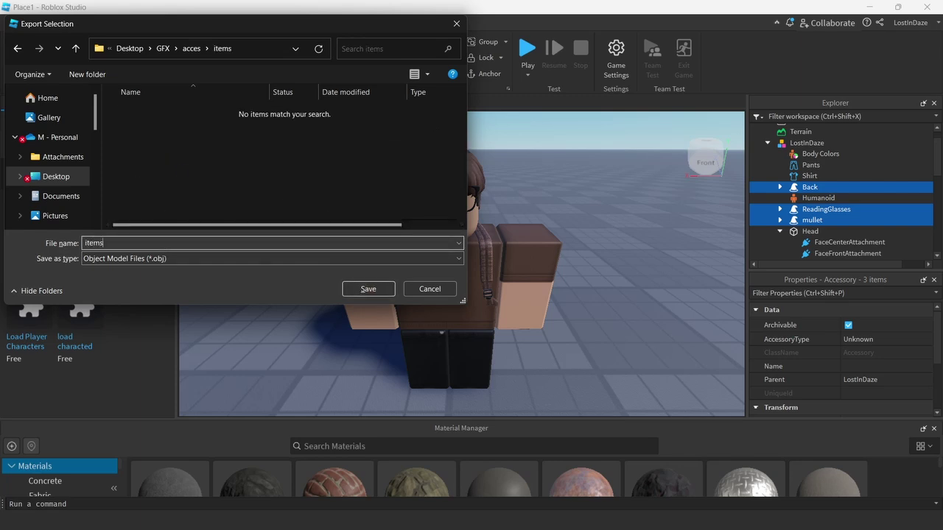
click(369, 289)
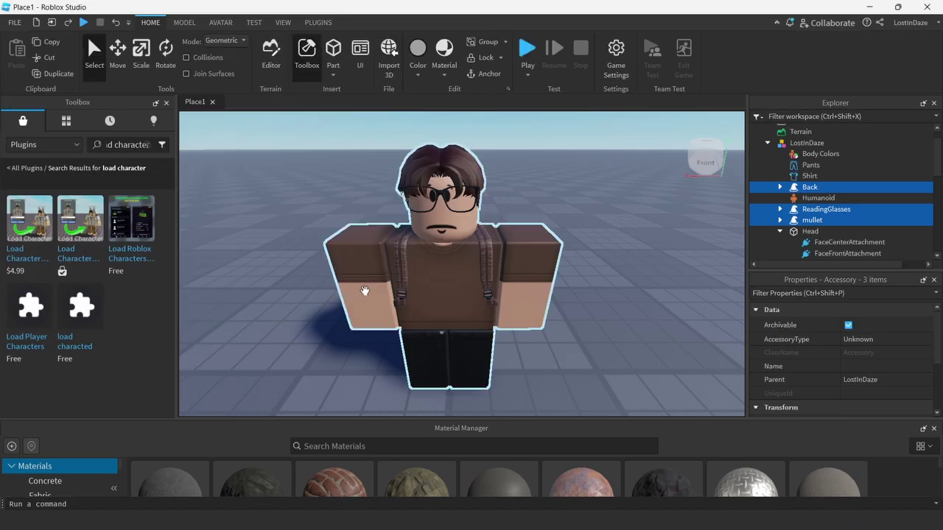
click(585, 242)
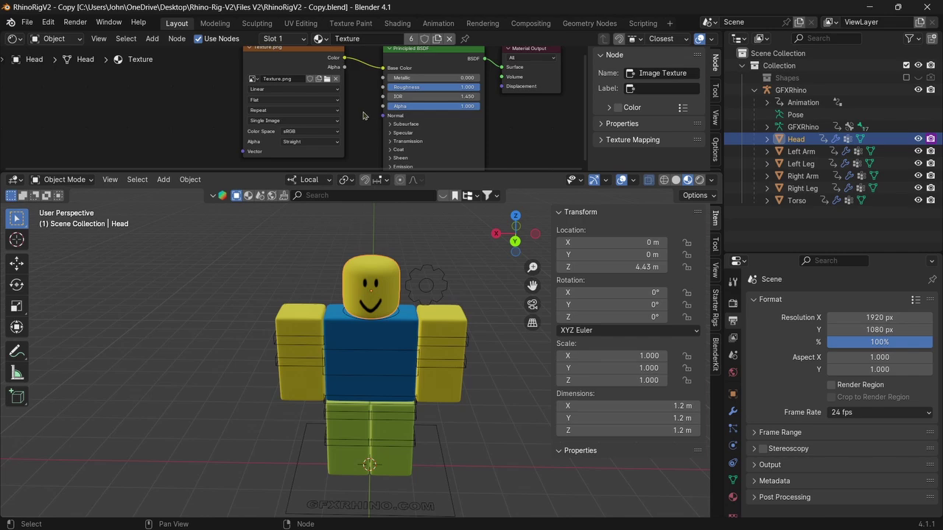
- Switch to the Rhino rig in Blender and examine the Head material's Image Texture, Principled BSDF and Material Output nodes
middle_drag(366, 106, 412, 125)
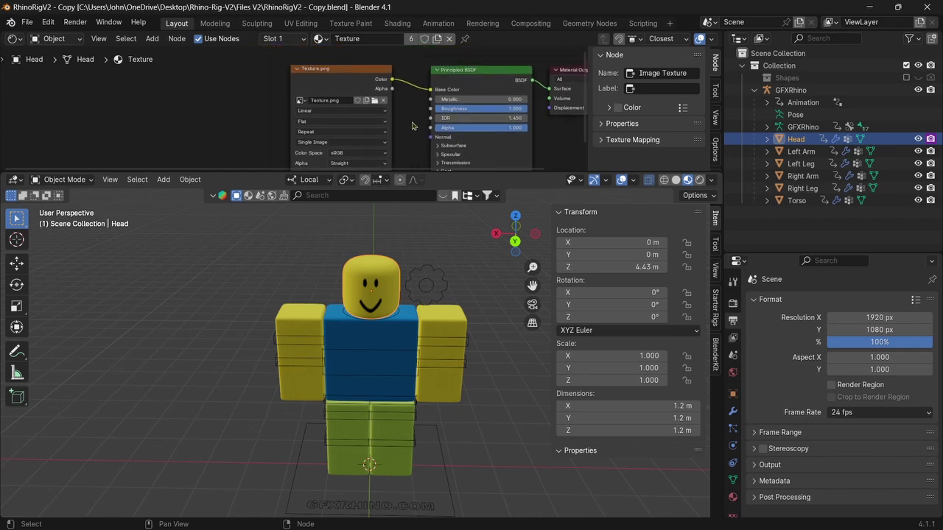
click(321, 80)
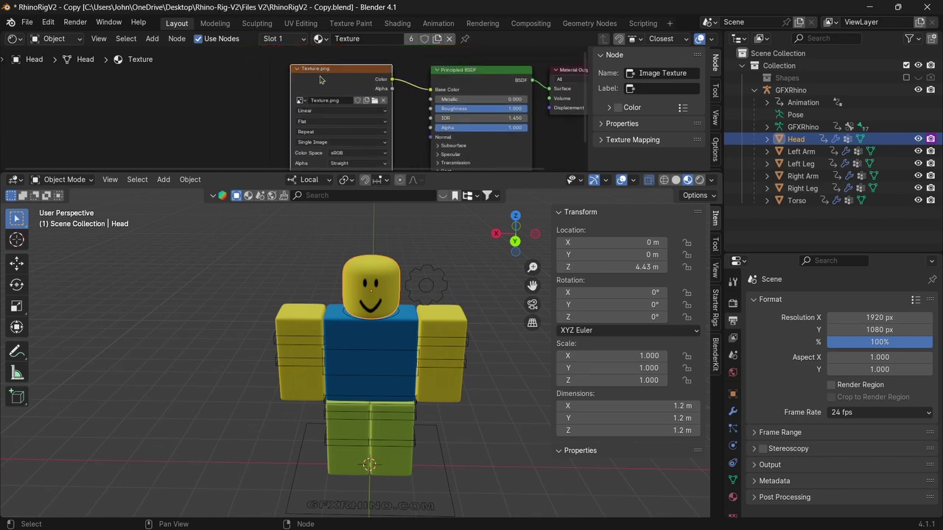
middle_drag(463, 111, 403, 118)
click(424, 98)
click(529, 106)
click(274, 92)
click(432, 96)
click(264, 100)
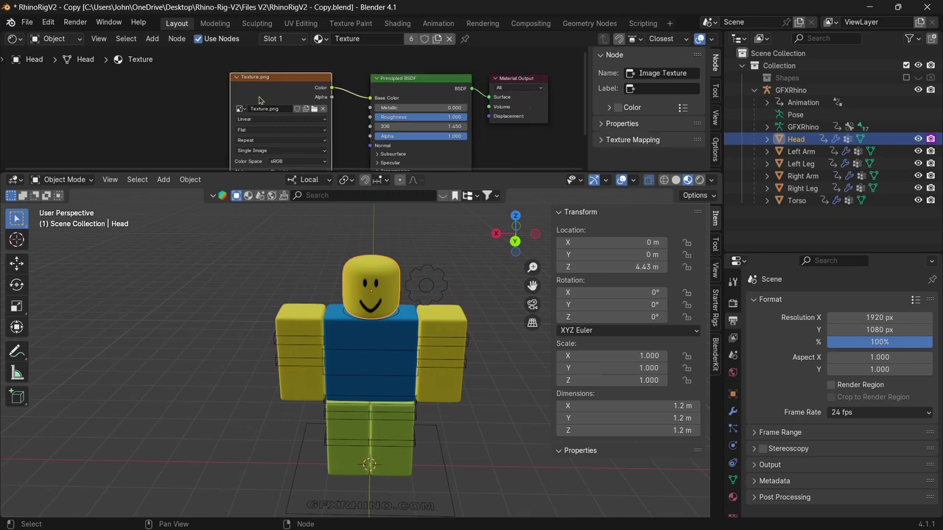
click(445, 95)
click(531, 110)
click(296, 87)
click(425, 92)
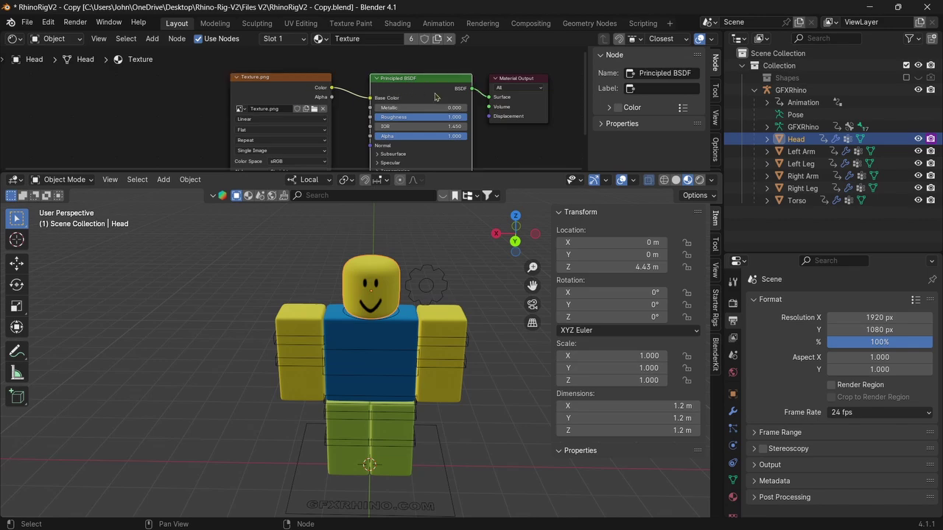
click(544, 112)
- Unlink Texture.png from the Image Texture node of the Head's material
click(297, 85)
scroll(296, 83, up, 3)
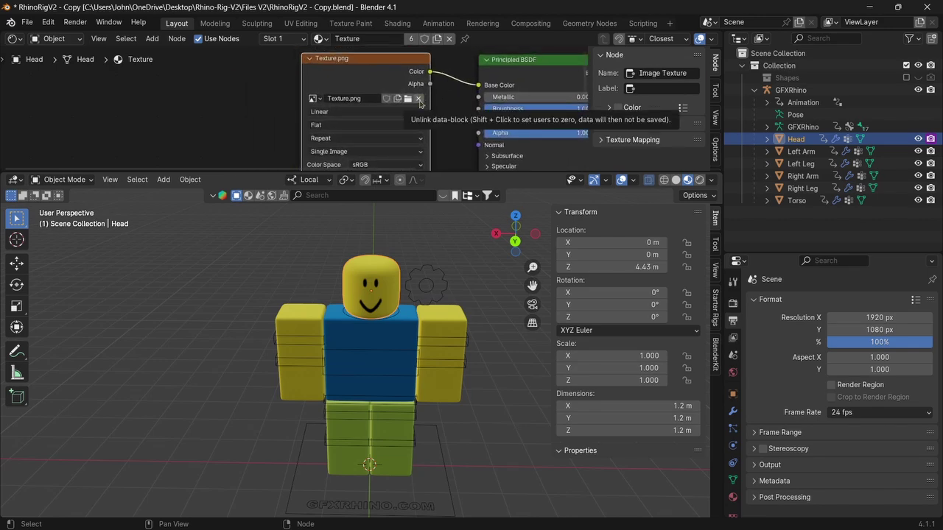
click(418, 99)
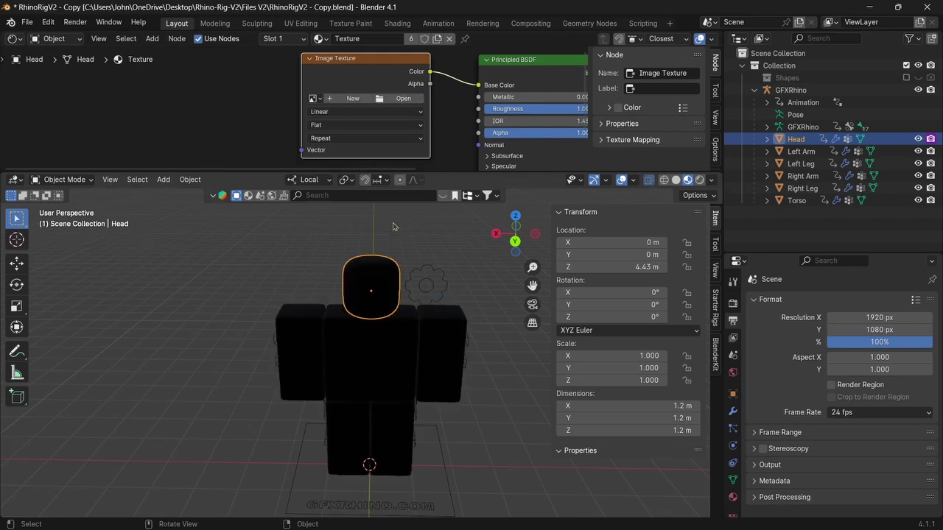
- Load Handle1_diff.png from Desktop > GFX > acces > tut rig into the Image Texture node and check the retextured rig
click(390, 105)
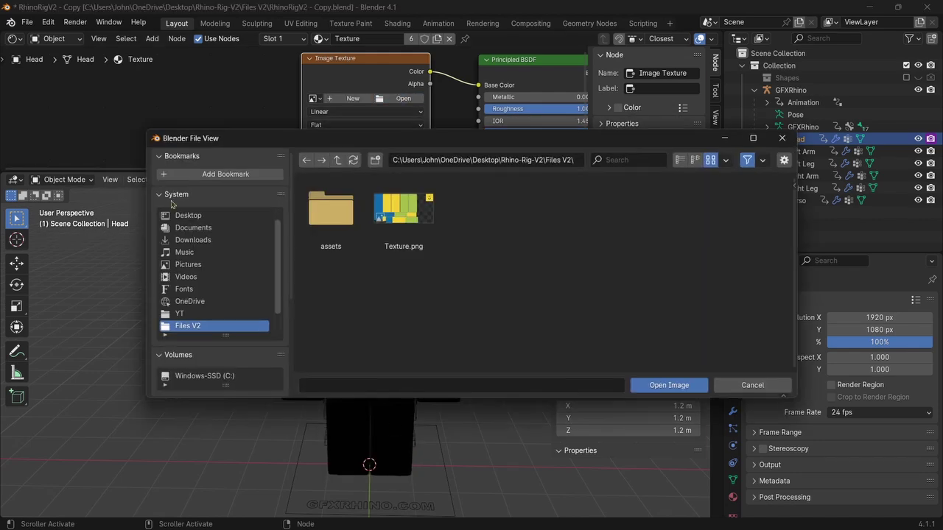
click(186, 216)
double_click(316, 213)
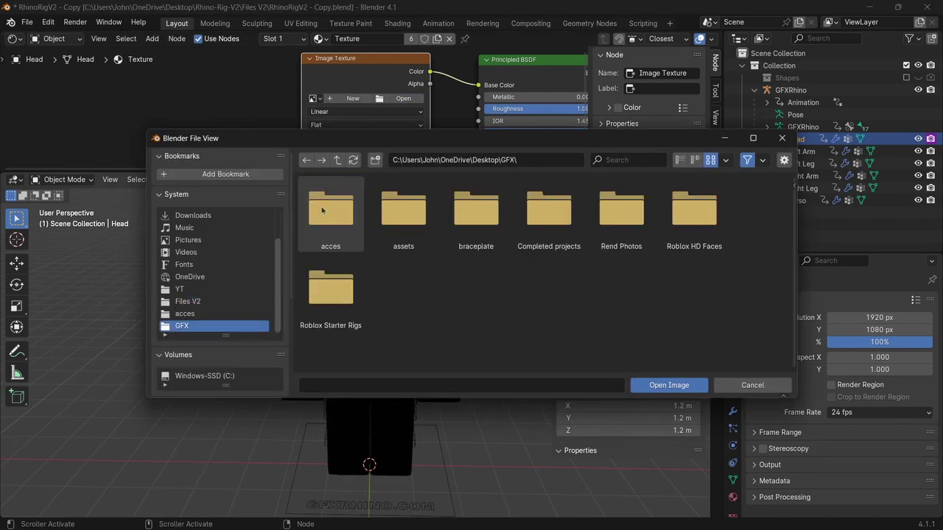
double_click(319, 212)
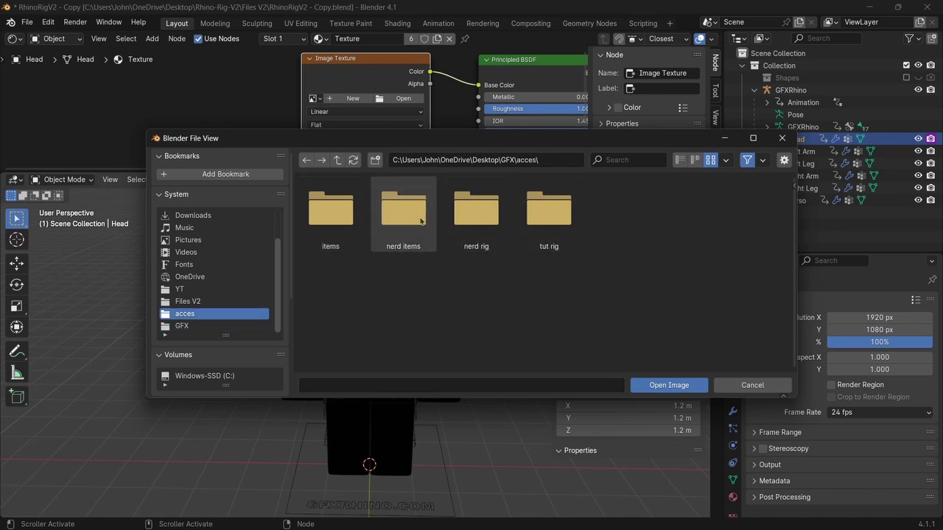
double_click(549, 214)
click(357, 208)
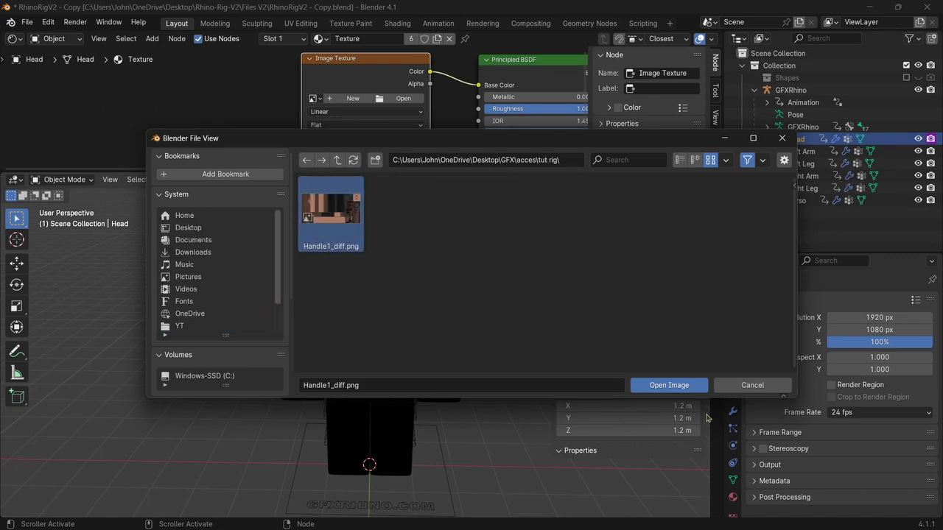
click(667, 386)
right_click(515, 386)
middle_drag(516, 386, 197, 315)
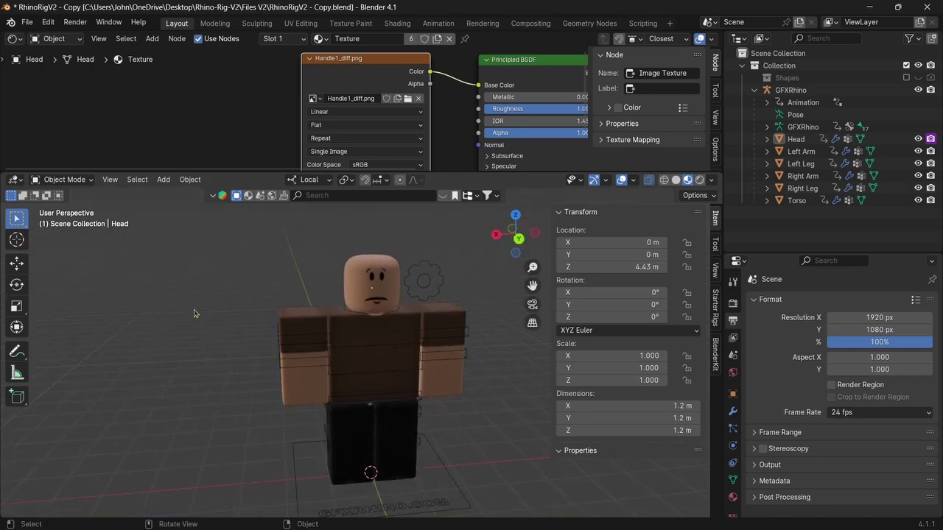
middle_drag(258, 299, 257, 260)
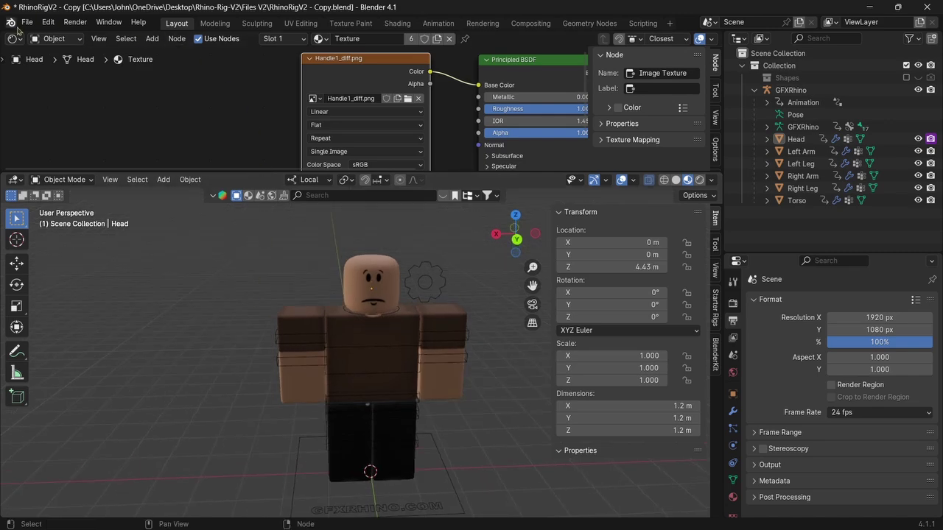
- Import items.obj as Wavefront OBJ from Desktop > GFX > acces > items, with Split By Object enabled
click(26, 22)
mouse_move(68, 200)
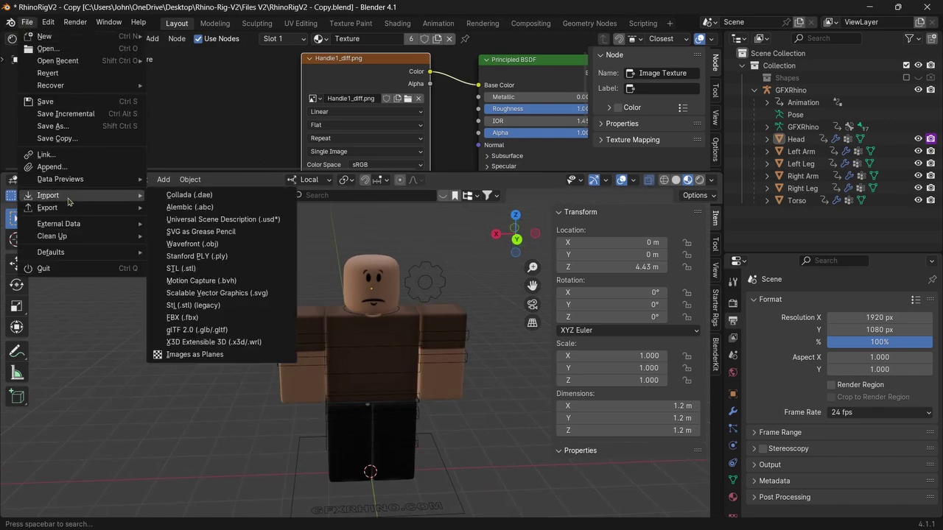
click(205, 249)
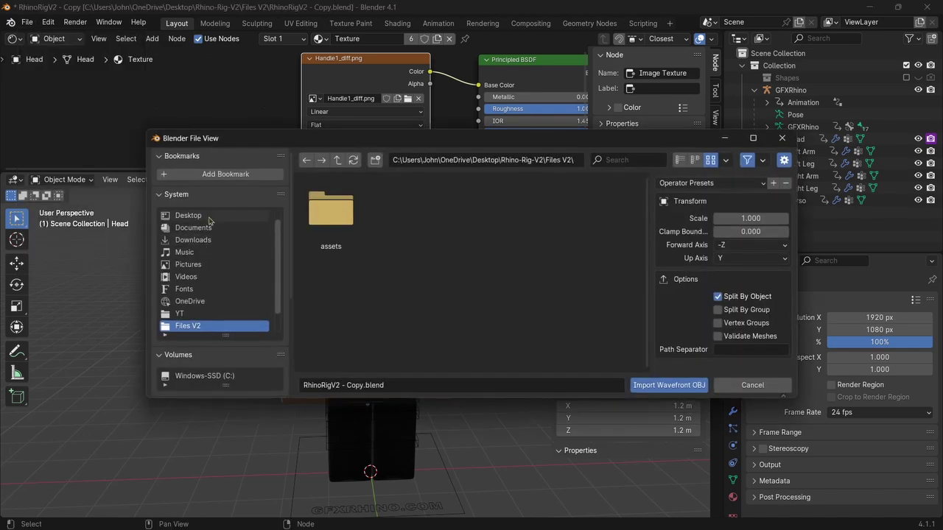
click(208, 214)
double_click(321, 206)
double_click(321, 206)
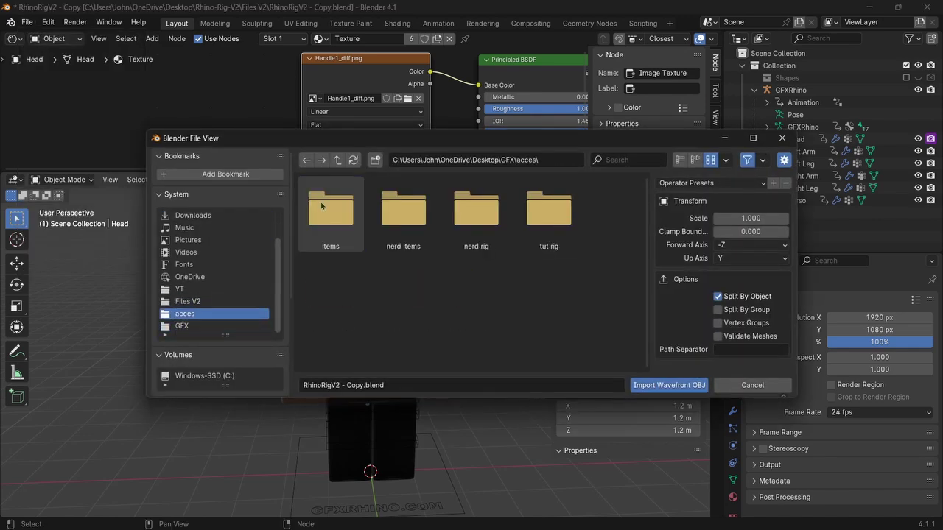
double_click(329, 214)
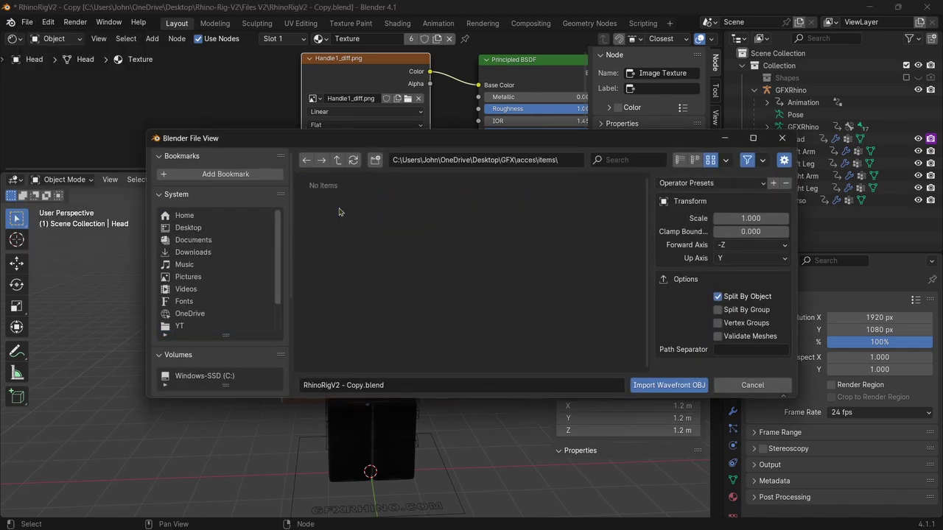
click(403, 216)
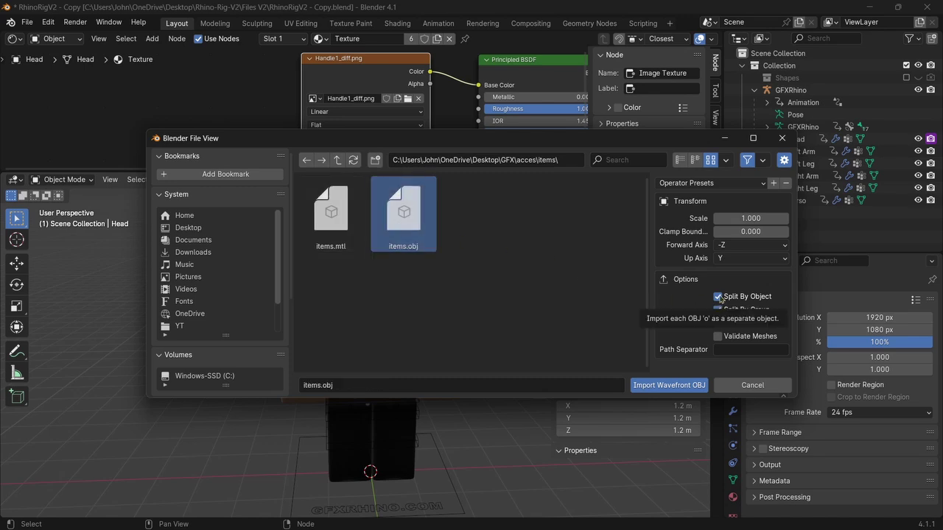
click(679, 386)
middle_drag(369, 331, 412, 331)
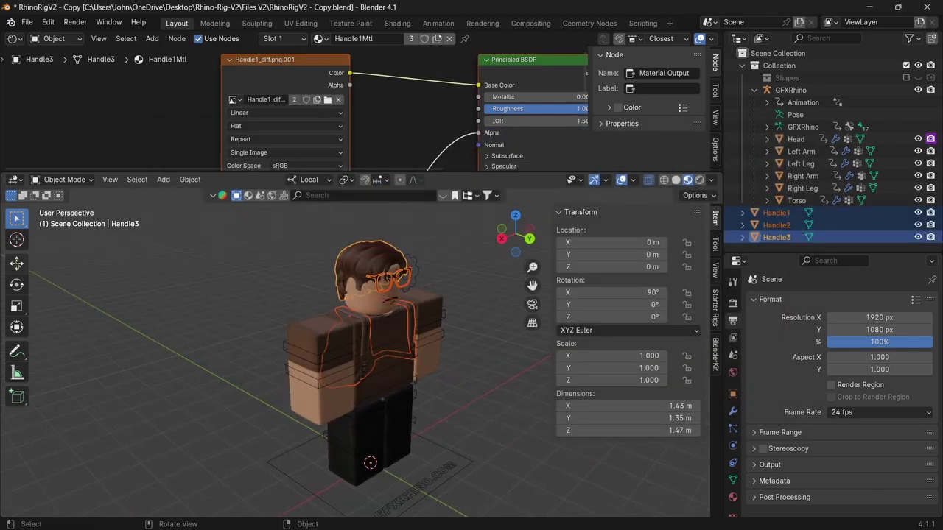
- Try moving the three imported accessories together along their local Z axis with the Move tool, and undo the move
click(16, 263)
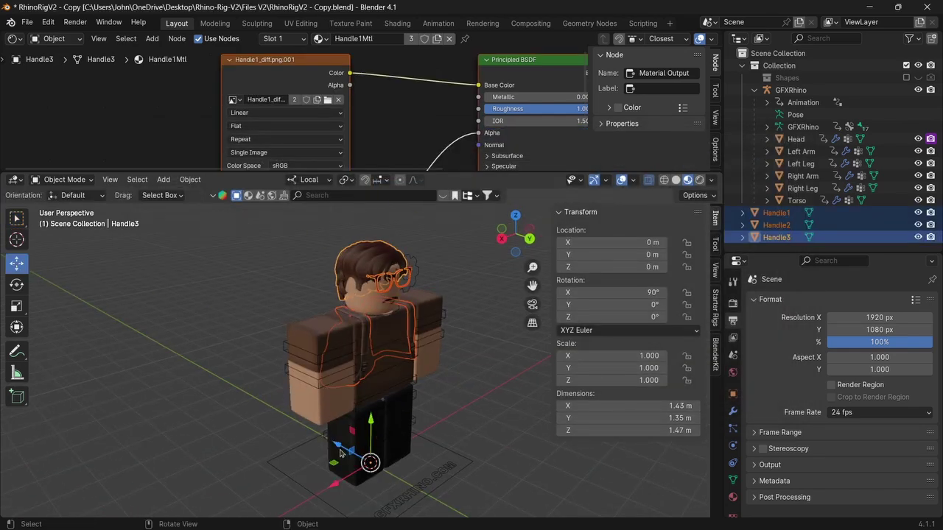
drag(337, 447, 320, 439)
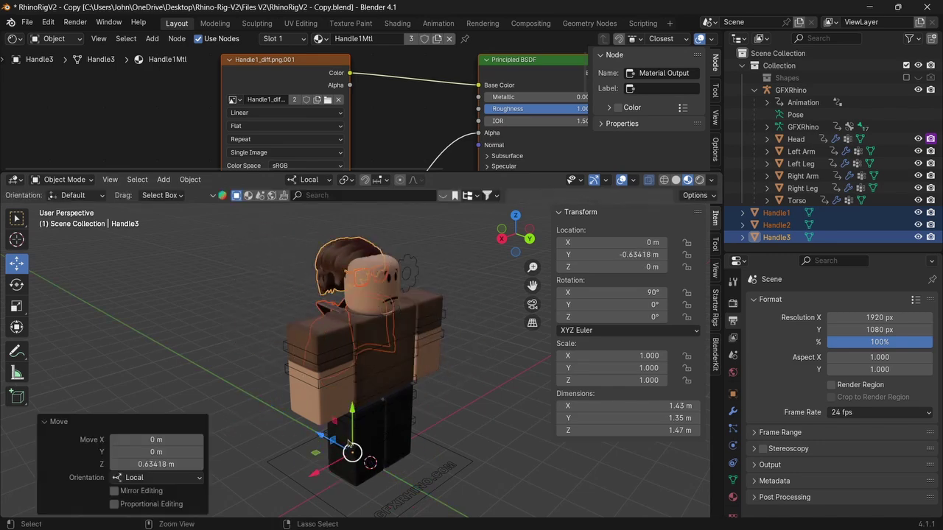
click(442, 355)
- Try moving only the hair accessory along its local Z axis, and undo the move
click(377, 261)
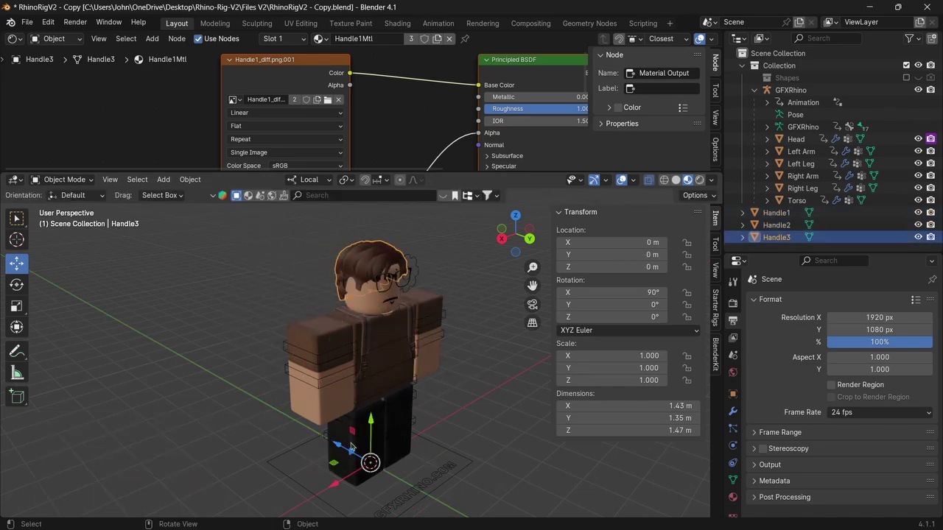
drag(343, 451, 319, 442)
right_click(318, 442)
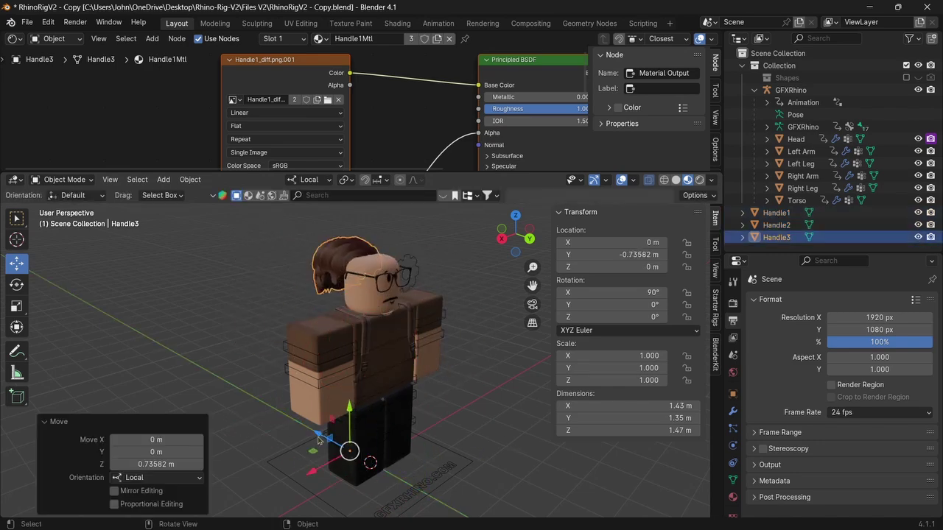
click(513, 454)
key(ctrl+z)
key(ctrl+z)
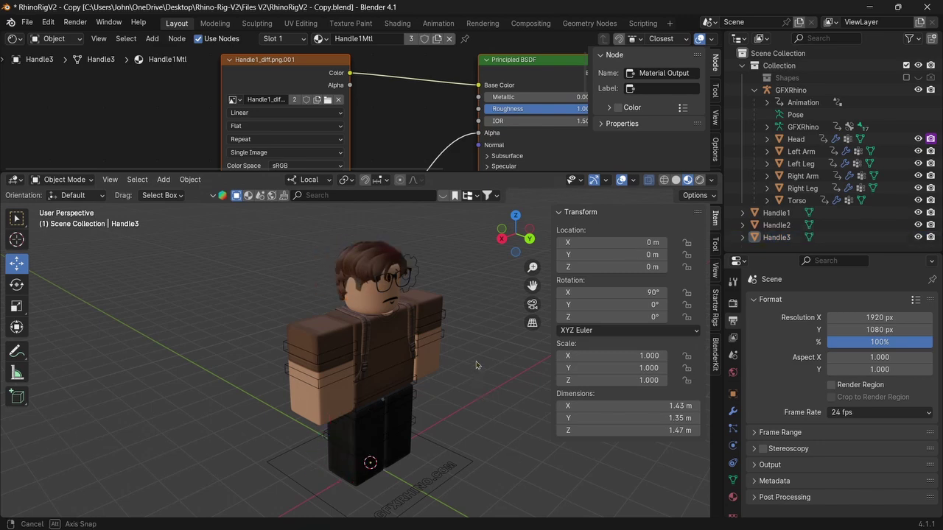
- Try moving the GFXRhino armature sideways to test whether the accessories follow, and undo the move
middle_drag(475, 361, 451, 461)
click(372, 490)
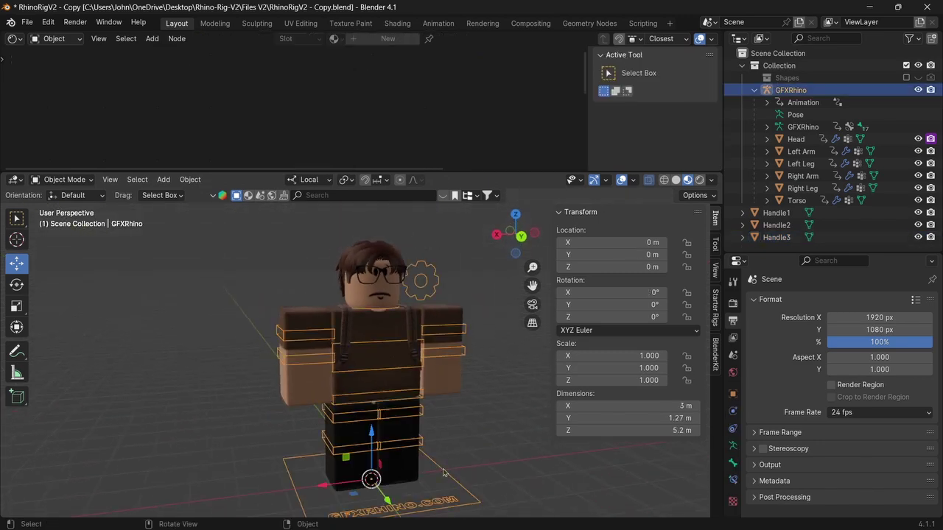
scroll(366, 459, down, 2)
drag(330, 445, 284, 440)
key(ctrl+z)
key(ctrl+z)
scroll(293, 326, up, 4)
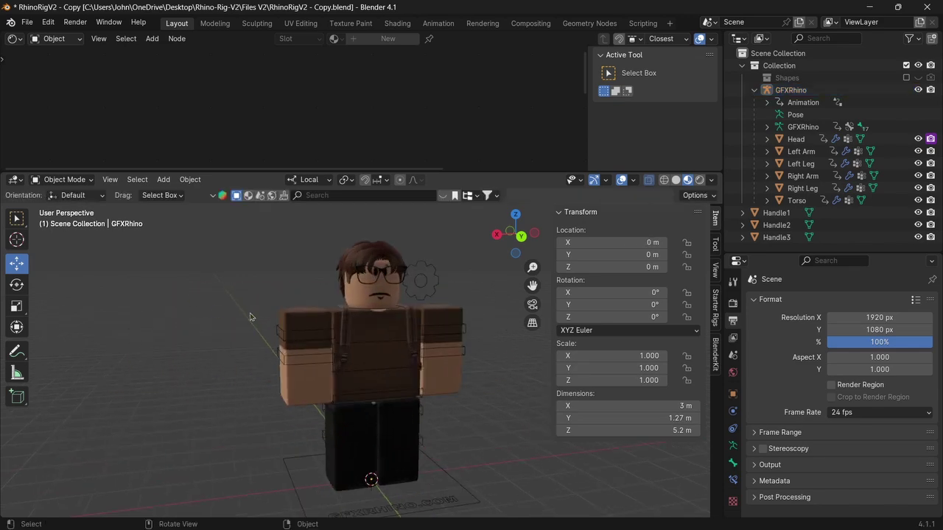
- Select the hair and the glasses, and add the GFXRhino armature to the selection as the active object
click(377, 258)
scroll(413, 277, up, 1)
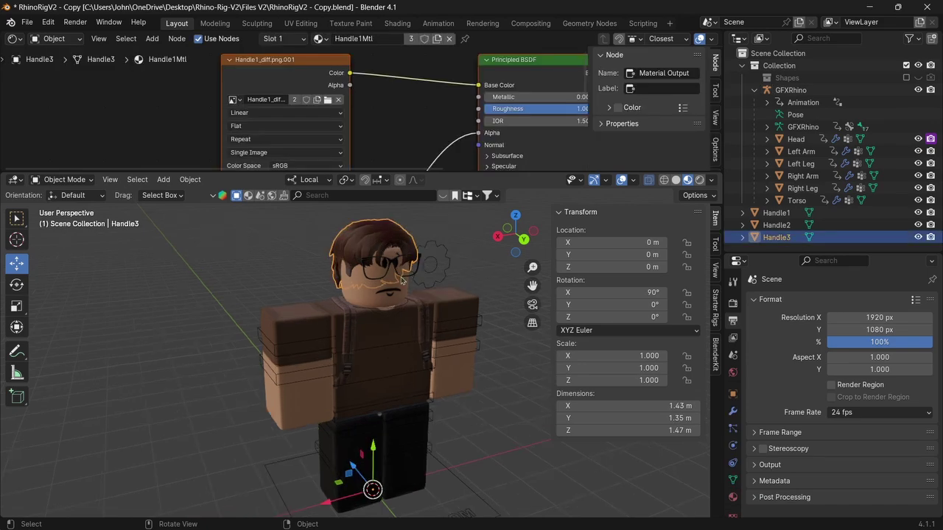
shift+click(383, 279)
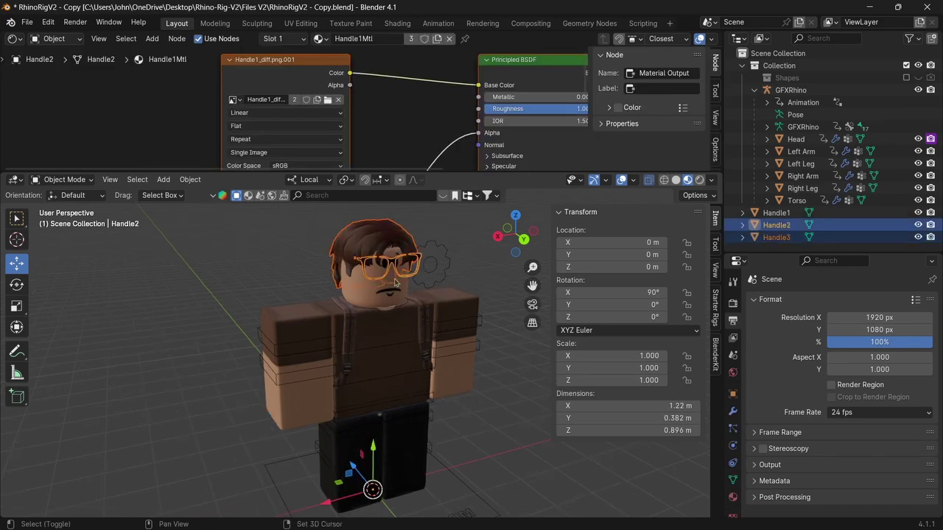
middle_drag(382, 278, 403, 313)
scroll(401, 311, up, 1)
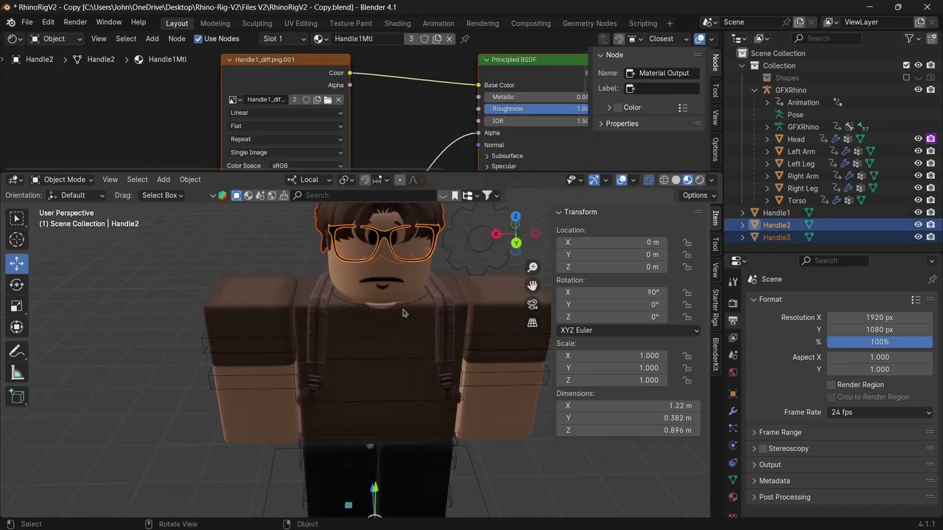
shift+click(387, 314)
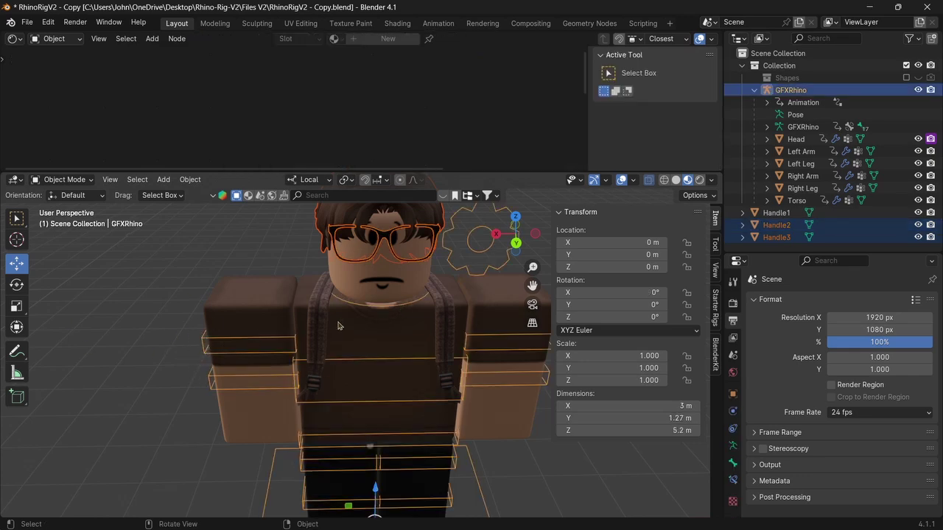
scroll(336, 325, down, 1)
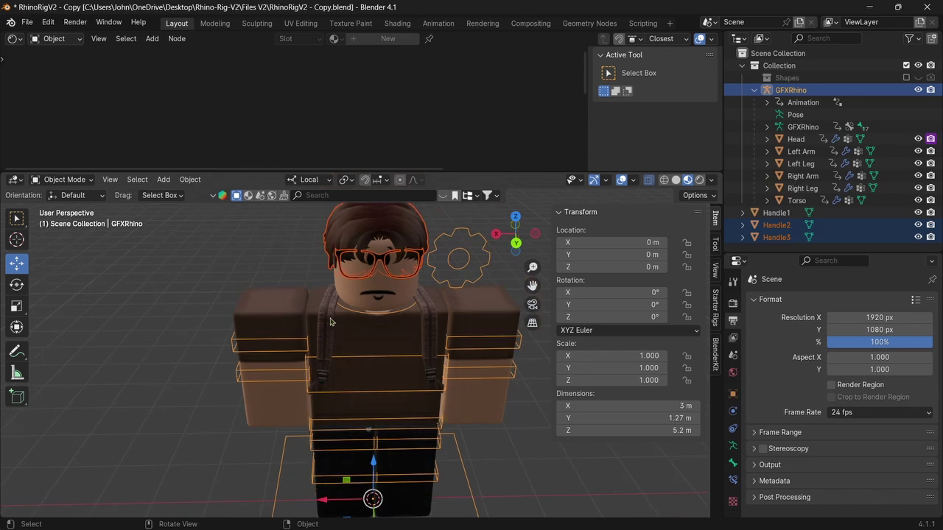
- Switch the armature to Pose Mode and parent the hair and glasses to the Head bone with the Bone option
click(72, 181)
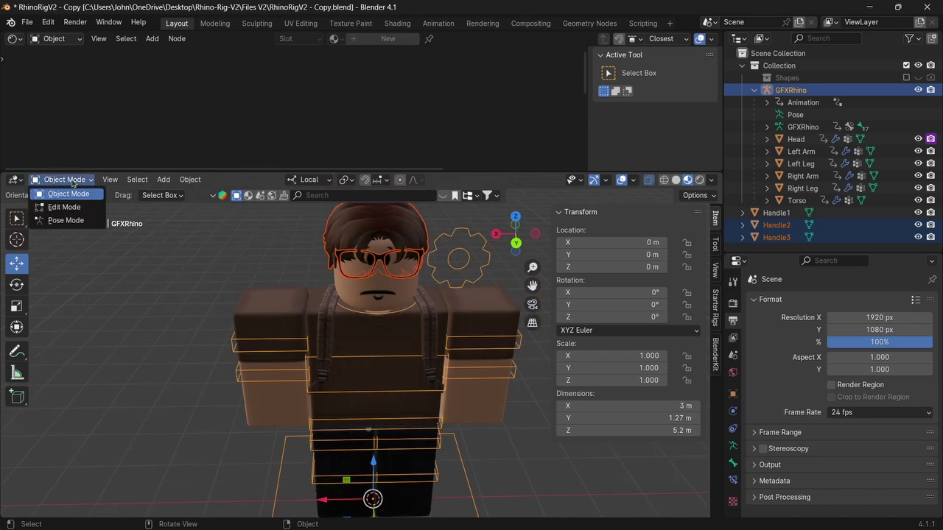
click(73, 222)
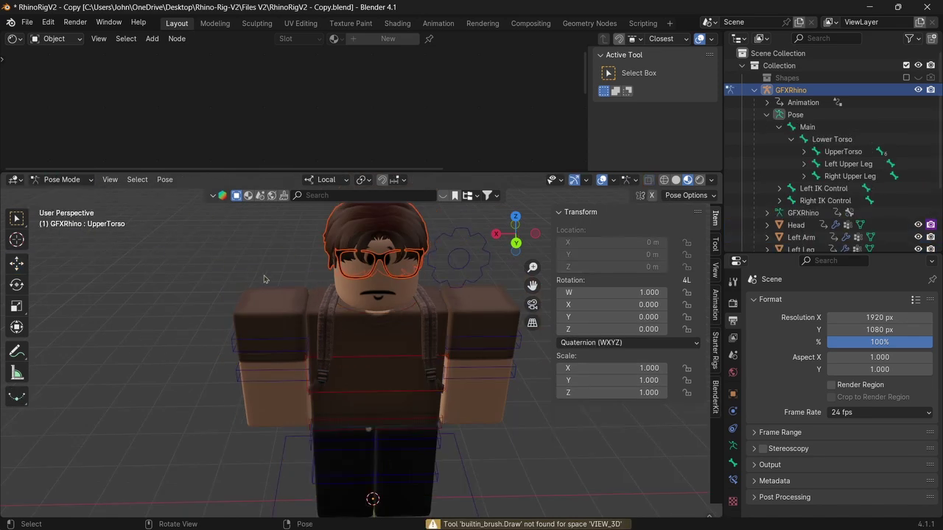
click(345, 311)
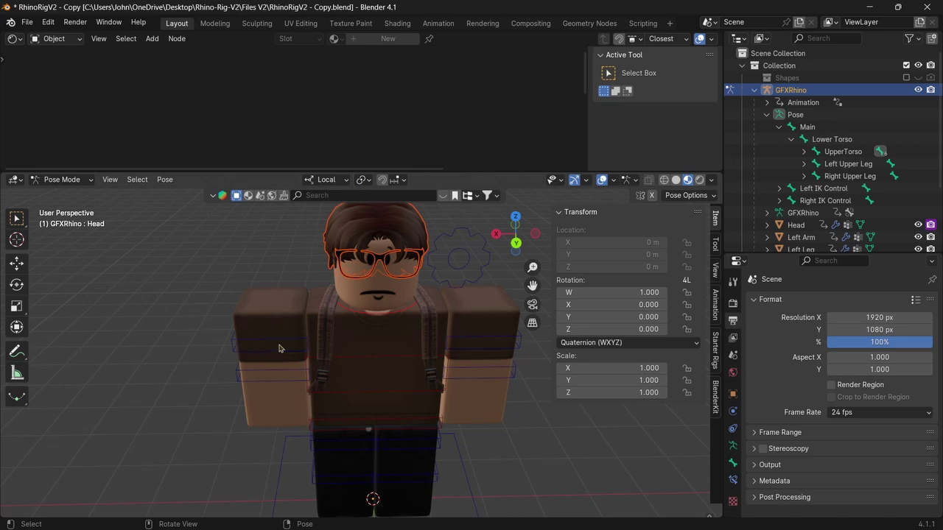
middle_drag(285, 336, 300, 347)
key(ctrl+p)
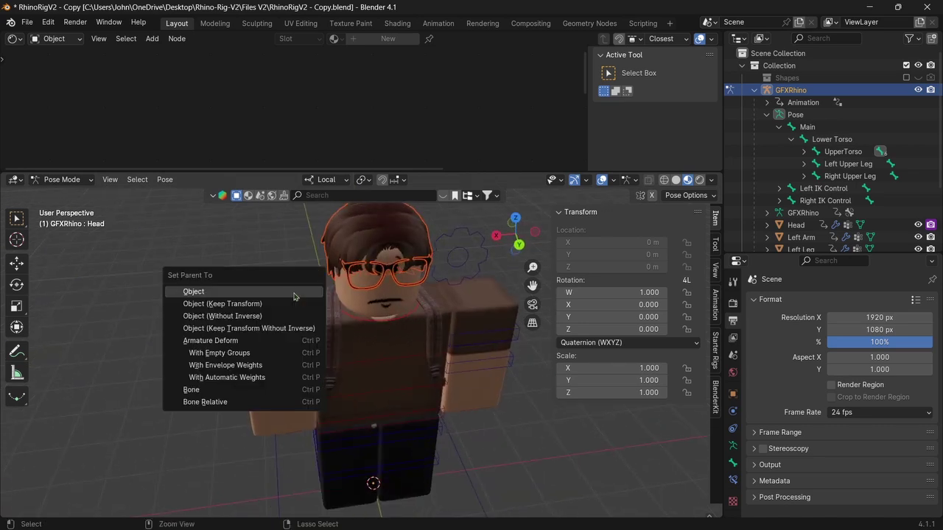
click(226, 394)
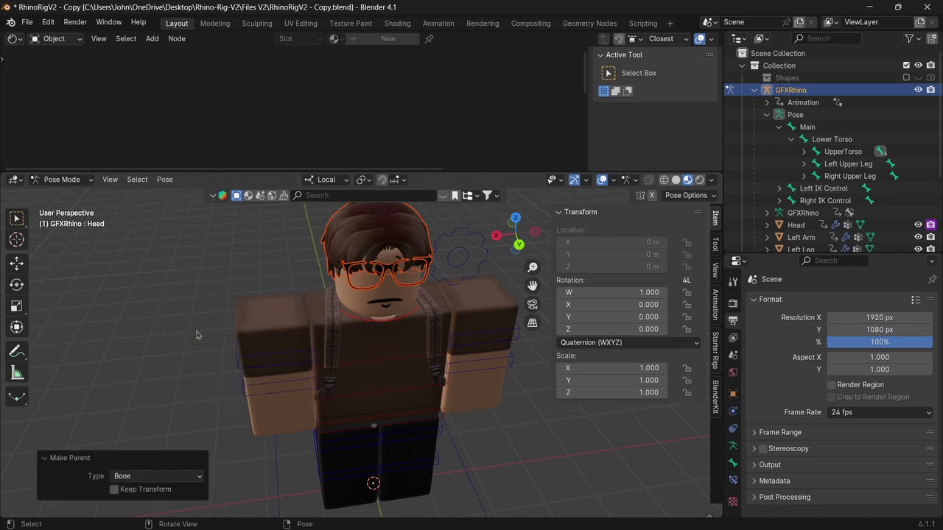
- Rotate the Head bone freely to test the attached hair and glasses, and clear its rotation
click(13, 290)
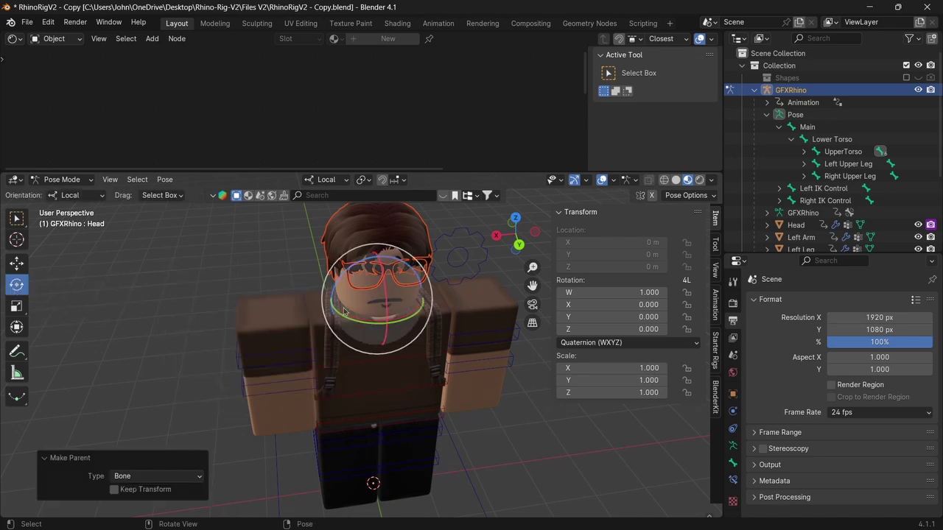
drag(347, 309, 295, 274)
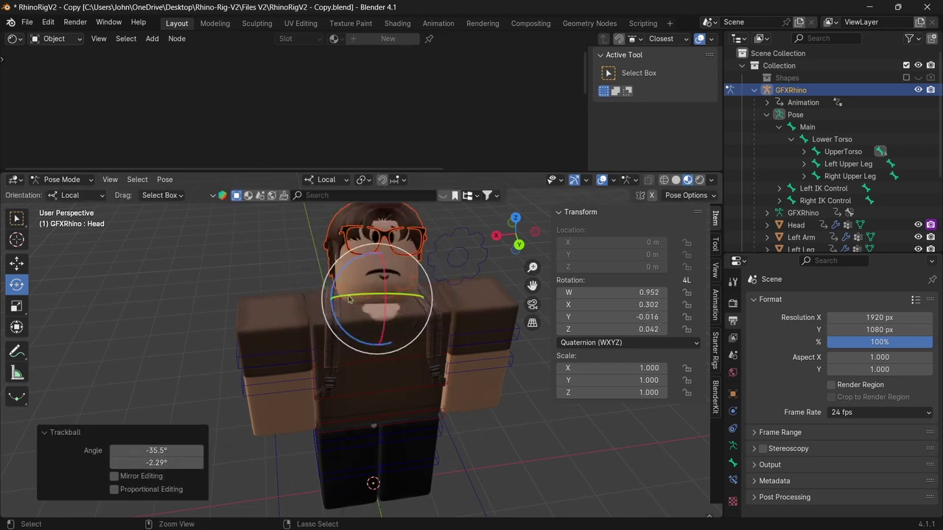
key(alt+r)
scroll(236, 255, down, 1)
scroll(235, 255, up, 1)
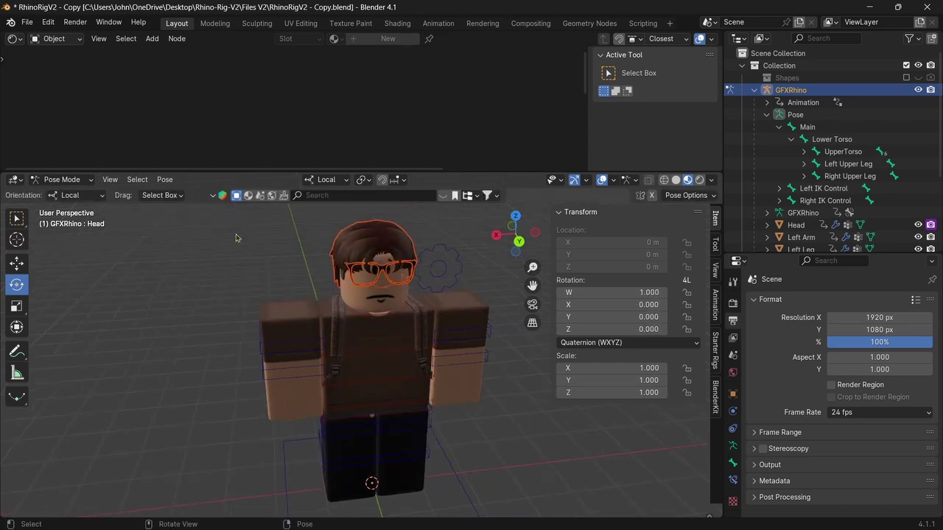
- Rotate the UpperTorso bone to test how the accessories follow, and clear its rotation
click(358, 352)
drag(358, 350, 387, 346)
key(alt+r)
middle_drag(386, 346, 53, 170)
- Return to Object Mode and select the backpack plus the GFXRhino armature as the active object
click(65, 179)
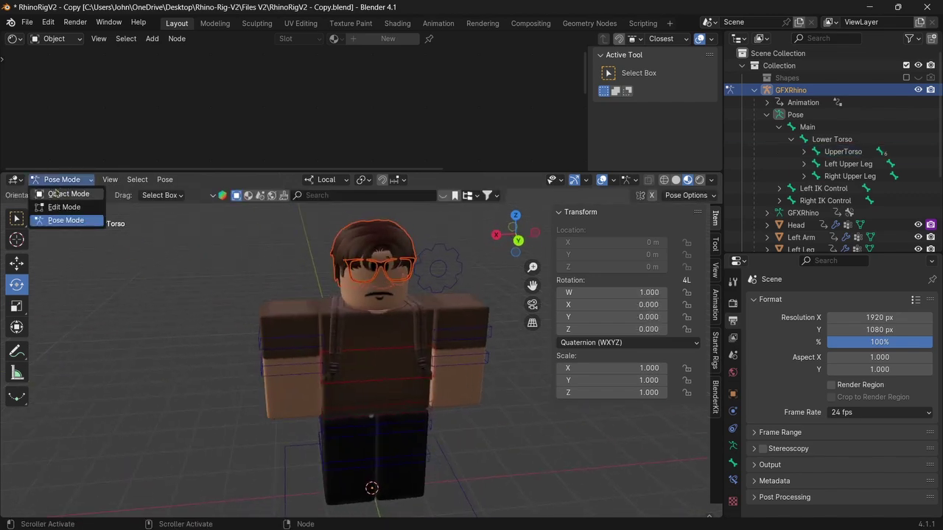
click(60, 194)
scroll(285, 303, up, 2)
click(322, 315)
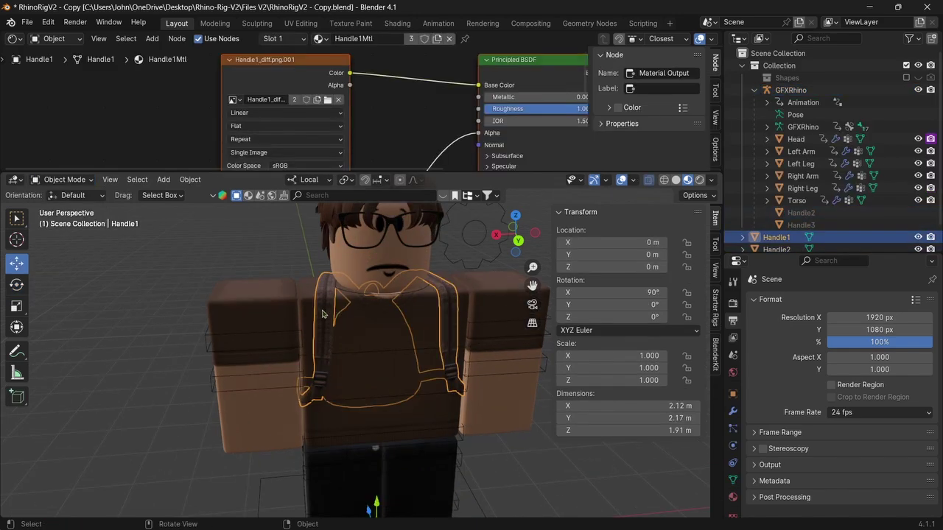
shift+click(352, 357)
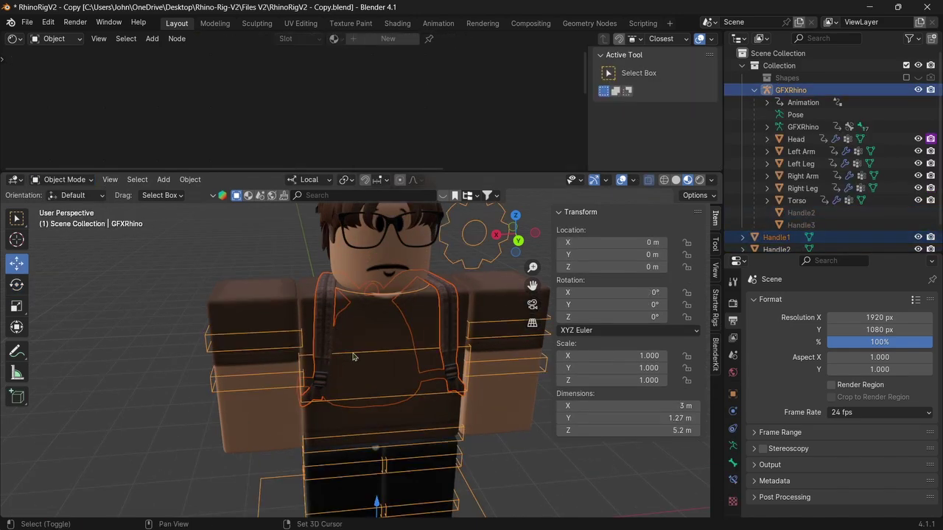
- Switch to Pose Mode and parent the backpack to the UpperTorso bone with the Bone option
click(65, 180)
click(66, 220)
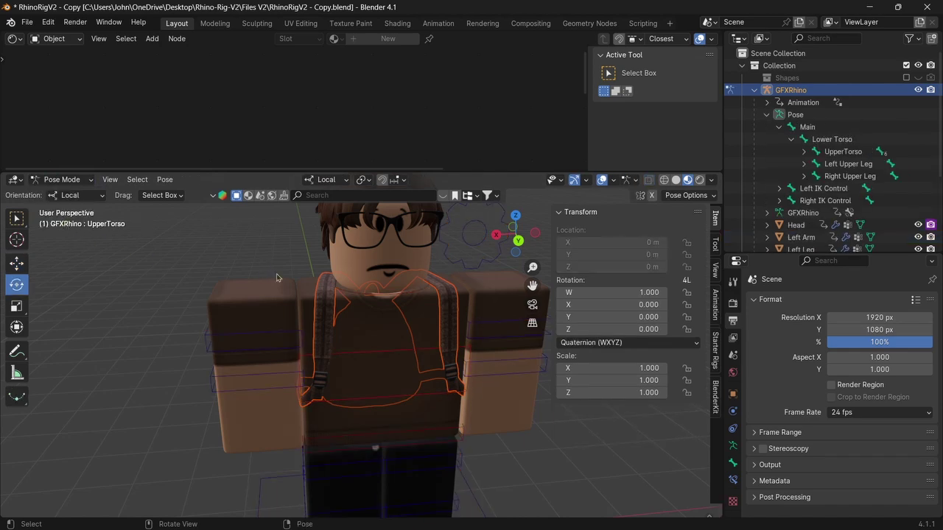
click(355, 357)
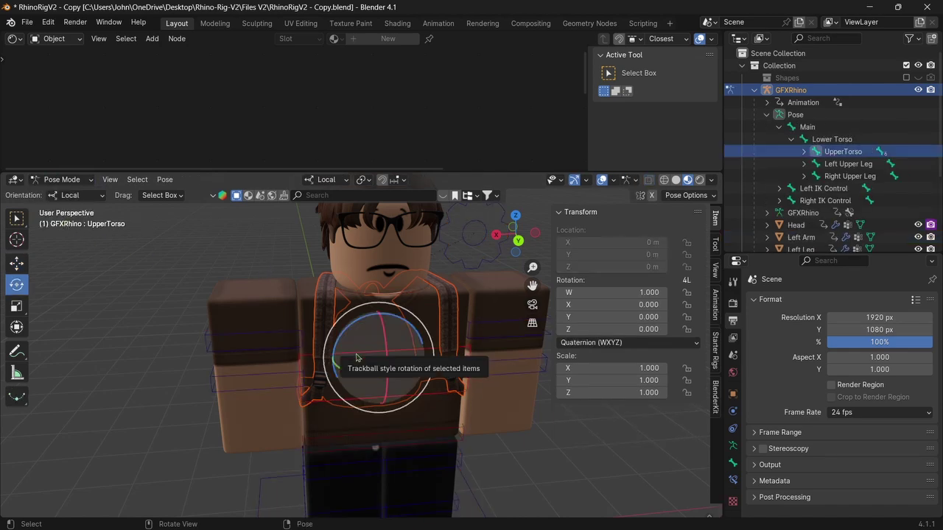
key(ctrl+p)
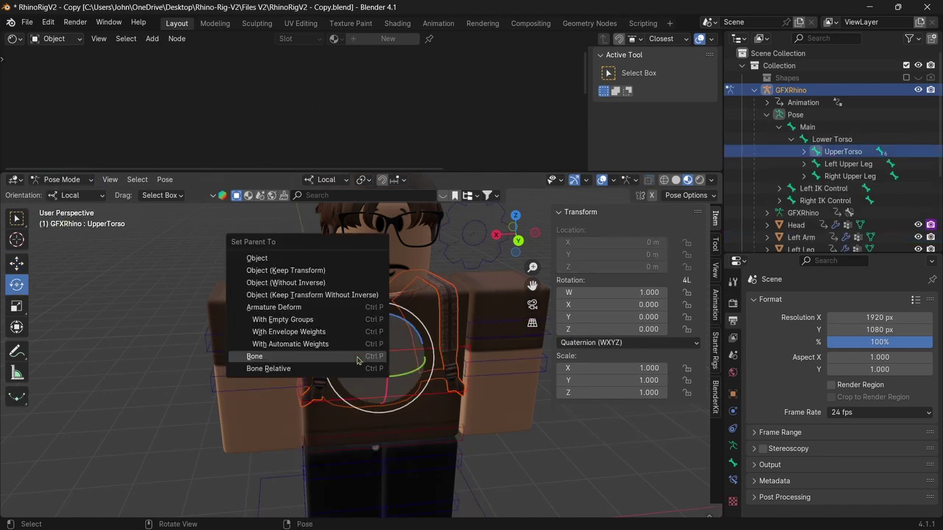
click(357, 357)
- Rotate the UpperTorso bone to test the attached backpack, undo the rotation and deselect the bone
drag(357, 360, 398, 383)
key(ctrl+z)
click(162, 330)
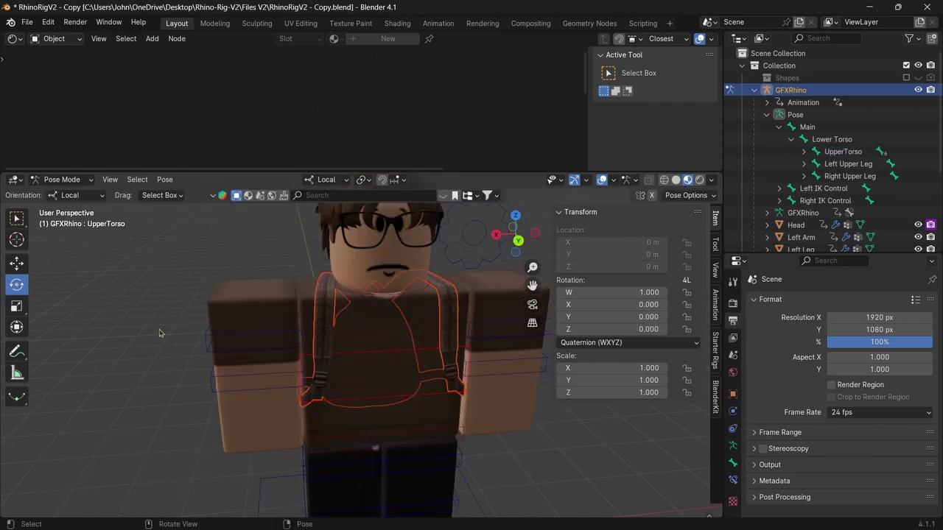
middle_drag(175, 328, 147, 339)
scroll(110, 352, down, 4)
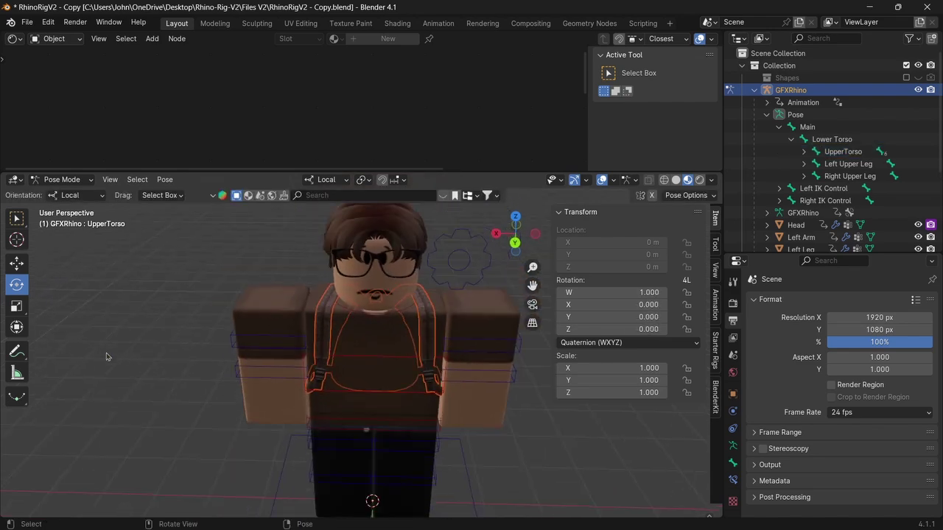
middle_drag(139, 344, 158, 318)
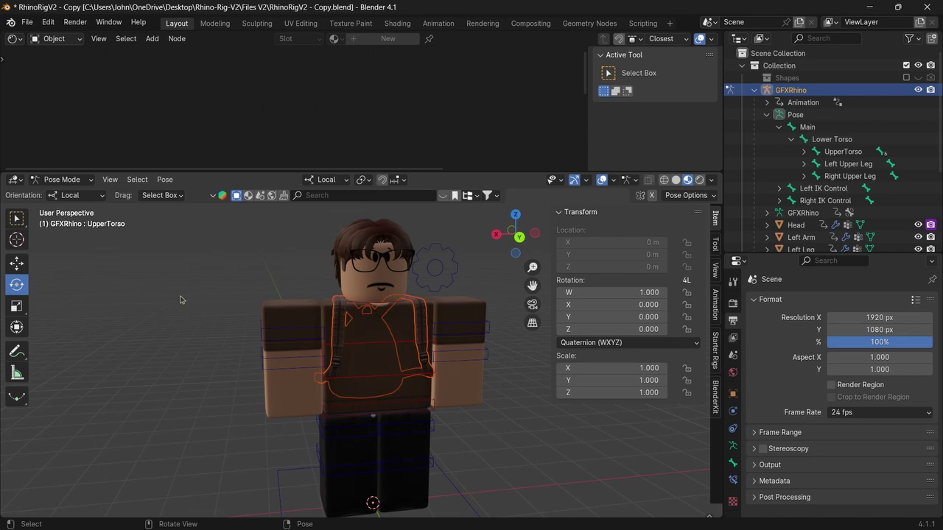
right_click(181, 295)
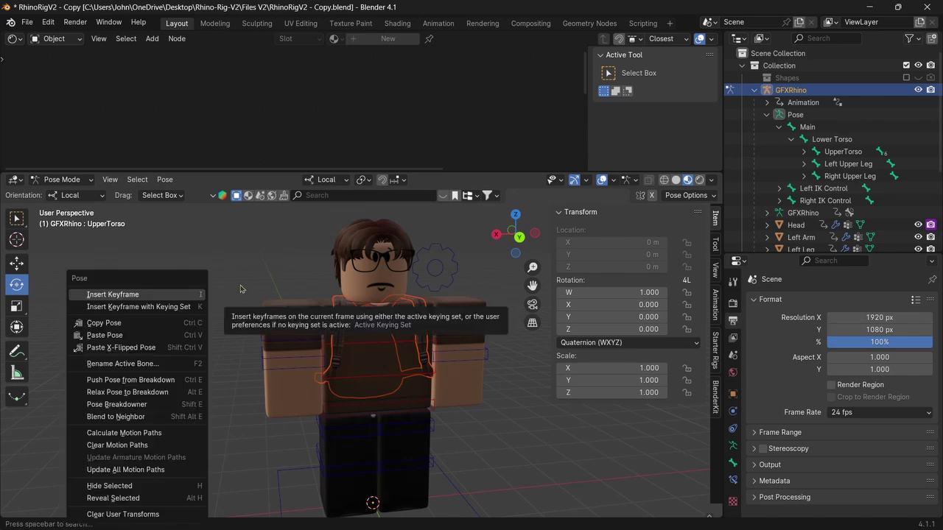